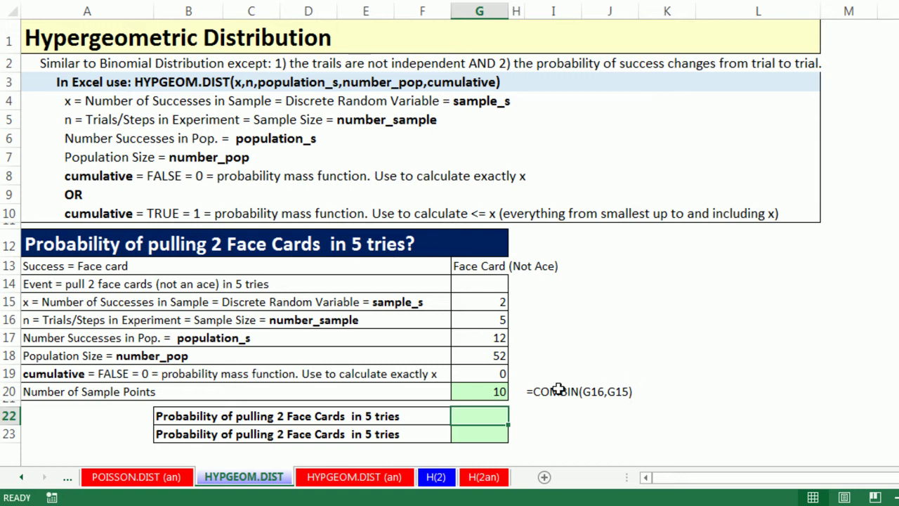
Review the first three sample-point probability formulas without changing them.
{"action": "scroll", "coordinate": [663, 364], "scroll_direction": "down", "scroll_amount": 7}
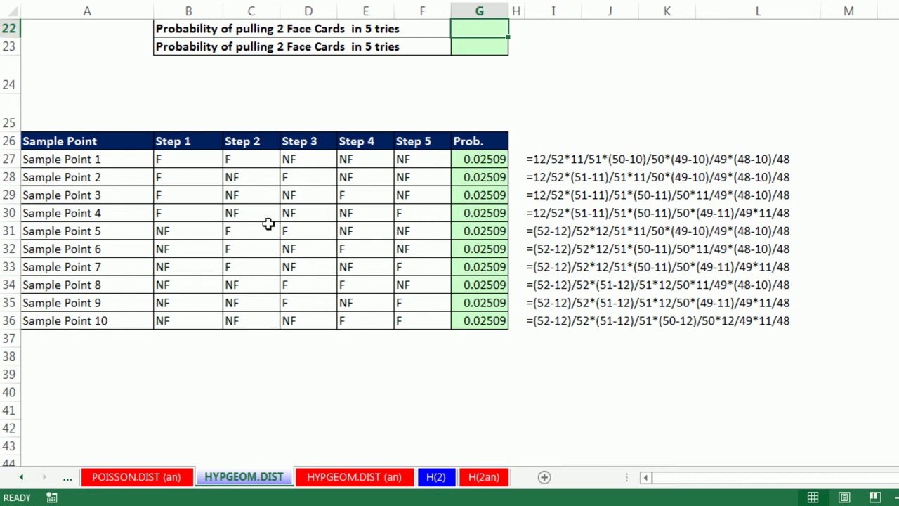
{"action": "double_click", "coordinate": [496, 158]}
{"action": "left_click", "coordinate": [494, 177]}
{"action": "double_click", "coordinate": [493, 177]}
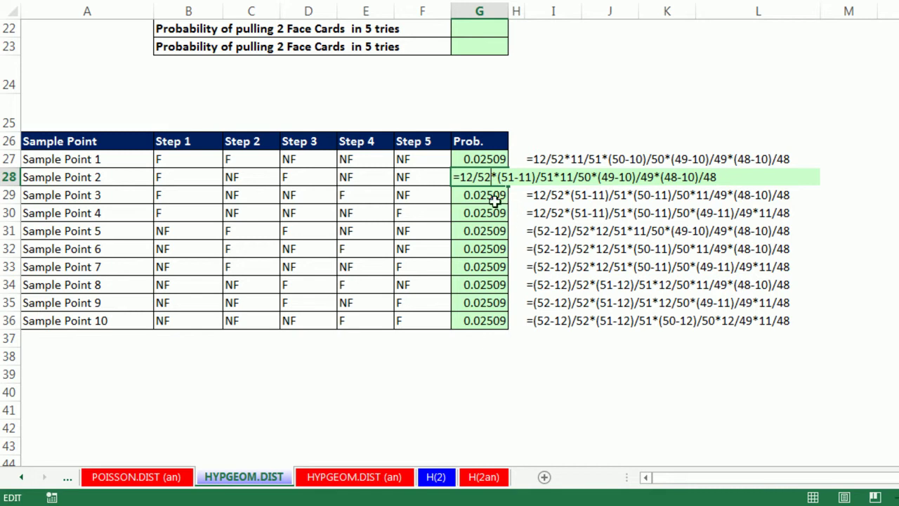
{"action": "left_click", "coordinate": [494, 195]}
{"action": "double_click", "coordinate": [488, 194]}
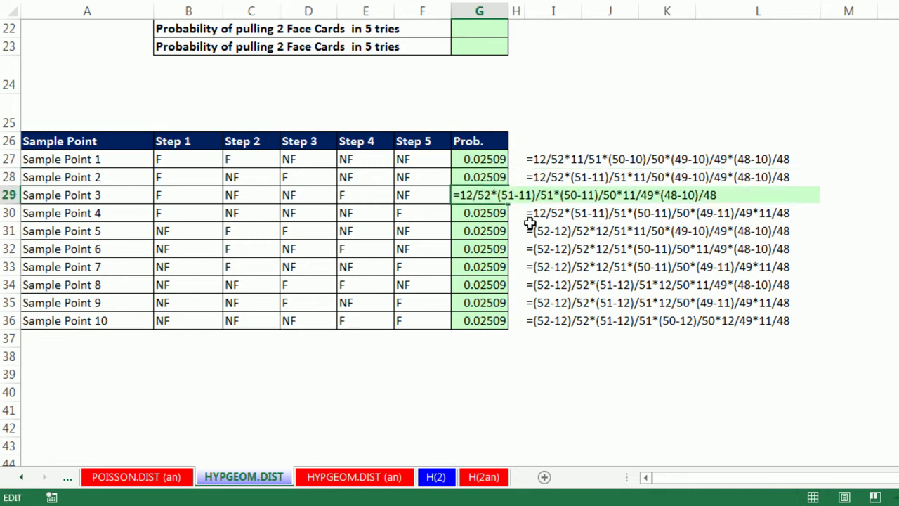
{"action": "key", "text": "Escape"}
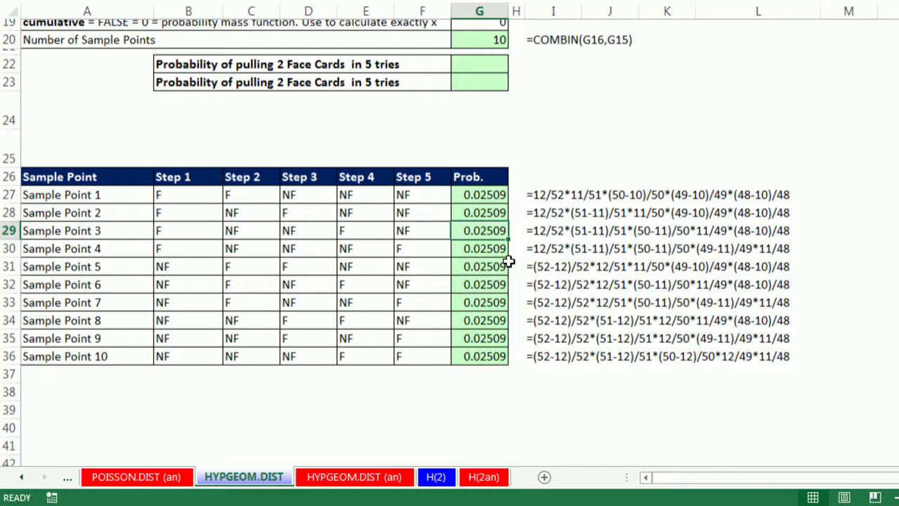
{"action": "scroll", "coordinate": [509, 261], "scroll_direction": "up", "scroll_amount": 4}
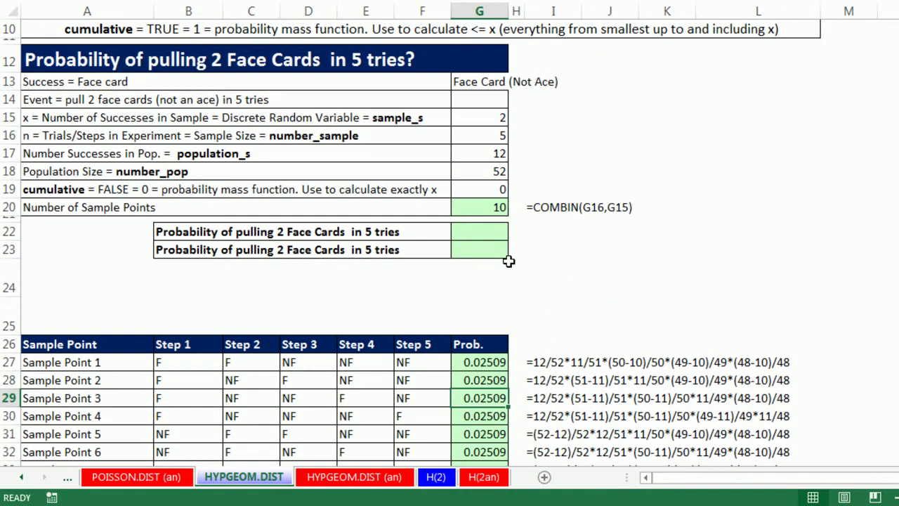
{"action": "scroll", "coordinate": [509, 261], "scroll_direction": "up", "scroll_amount": 2}
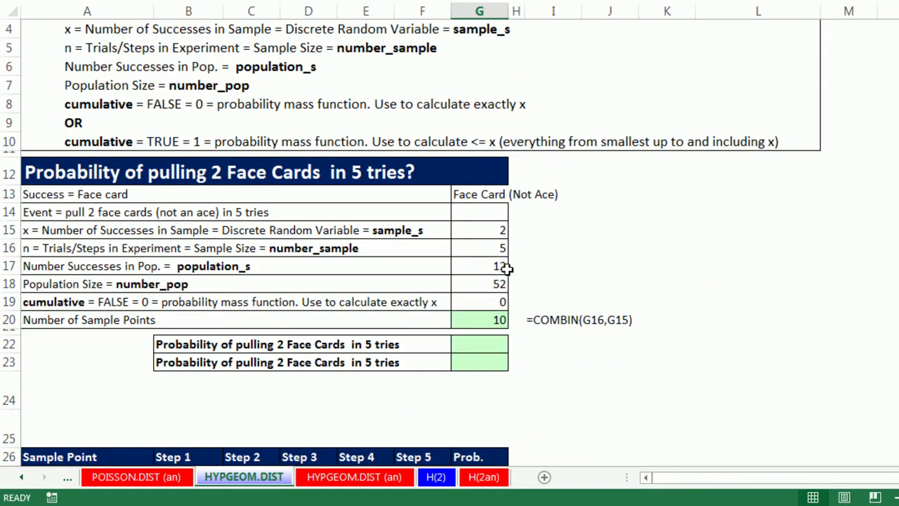
AutoSum the ten sample-point probabilities G27:G36 into G22, giving 0.2509.
{"action": "left_click", "coordinate": [479, 346]}
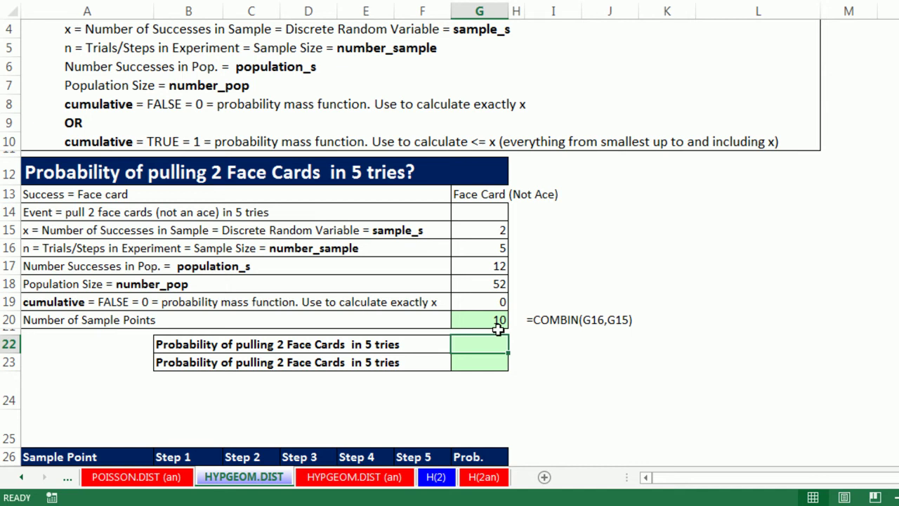
{"action": "key", "text": "alt+equal"}
{"action": "scroll", "coordinate": [498, 328], "scroll_direction": "down", "scroll_amount": 5}
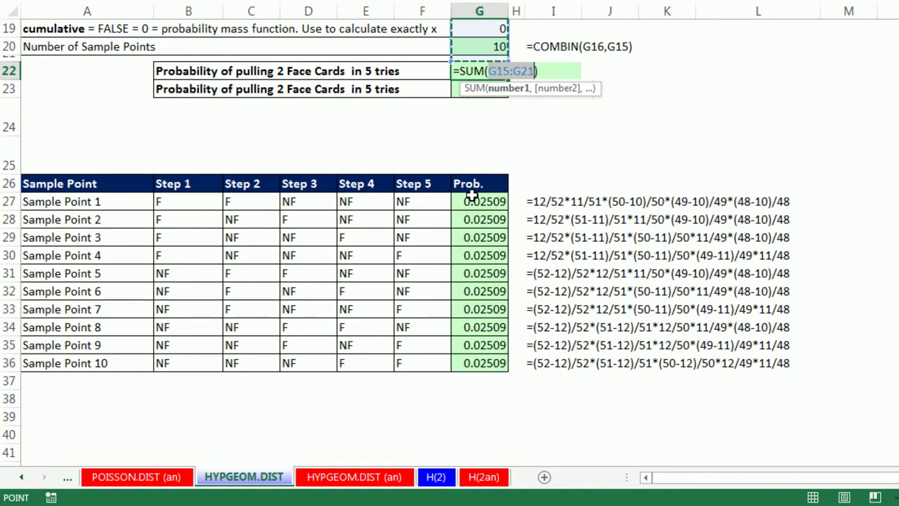
{"action": "left_click_drag", "start_coordinate": [472, 198], "coordinate": [475, 362]}
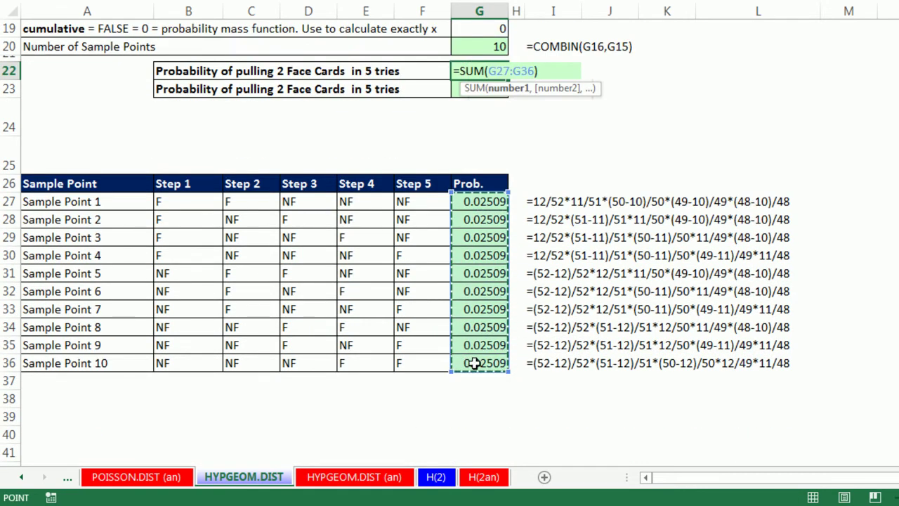
{"action": "scroll", "coordinate": [526, 382], "scroll_direction": "up", "scroll_amount": 4}
{"action": "key", "text": "Return"}
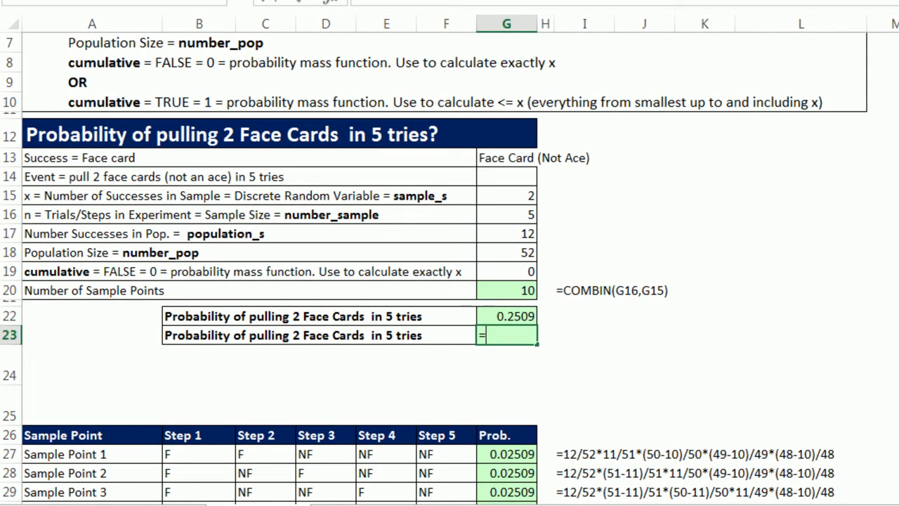
Enter =HYPGEOM.DIST(G15,G16,G17,G18,0) in G23, also returning 0.2509.
{"action": "type", "text": "hy"}
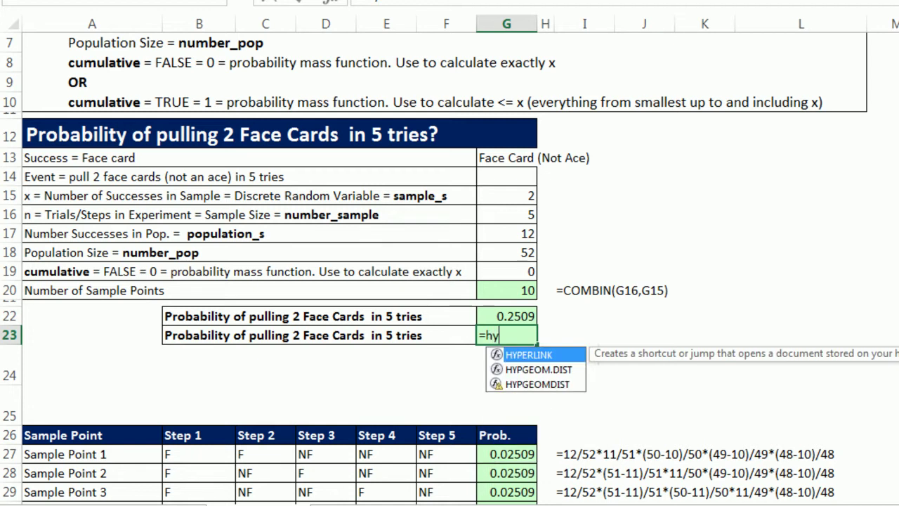
{"action": "type", "text": "pg"}
{"action": "key", "text": "Tab"}
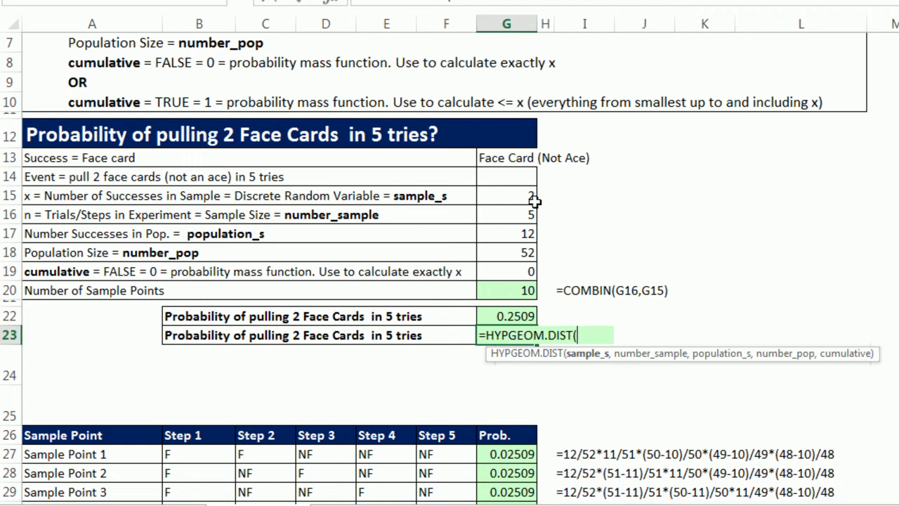
{"action": "left_click", "coordinate": [509, 199]}
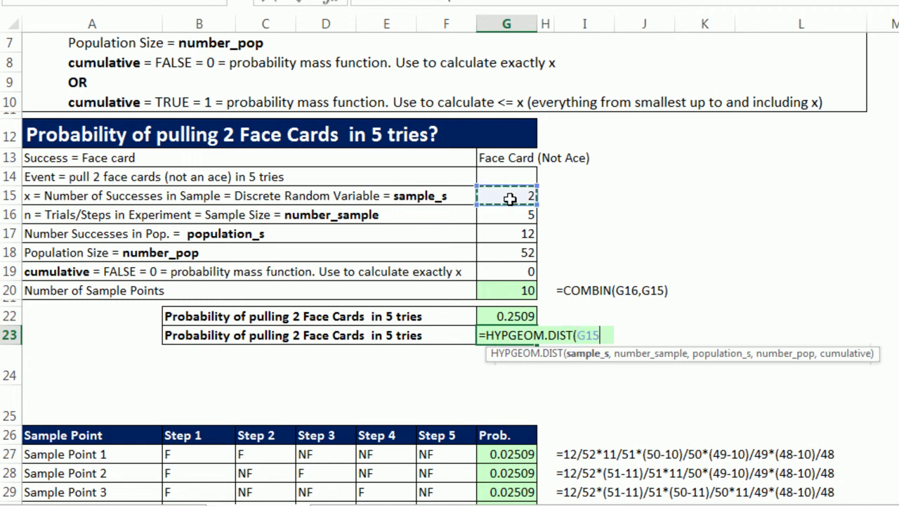
{"action": "type", "text": ","}
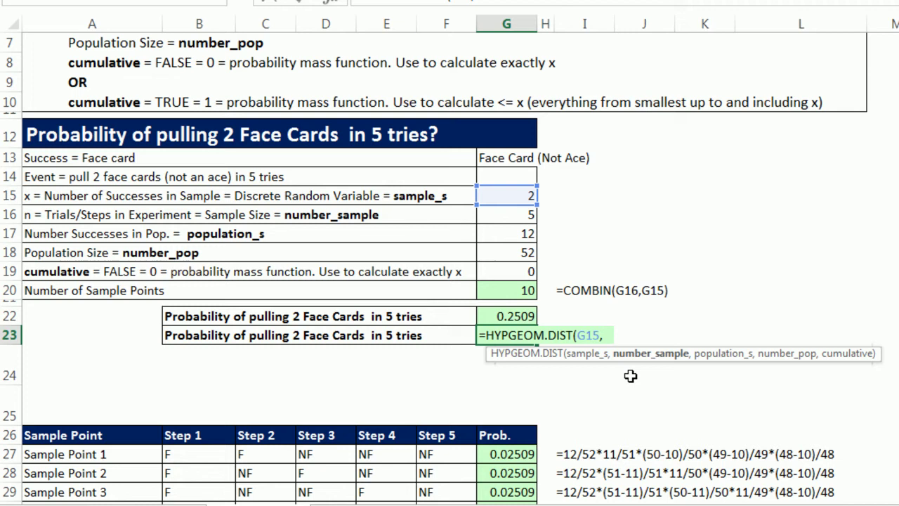
{"action": "left_click", "coordinate": [512, 217]}
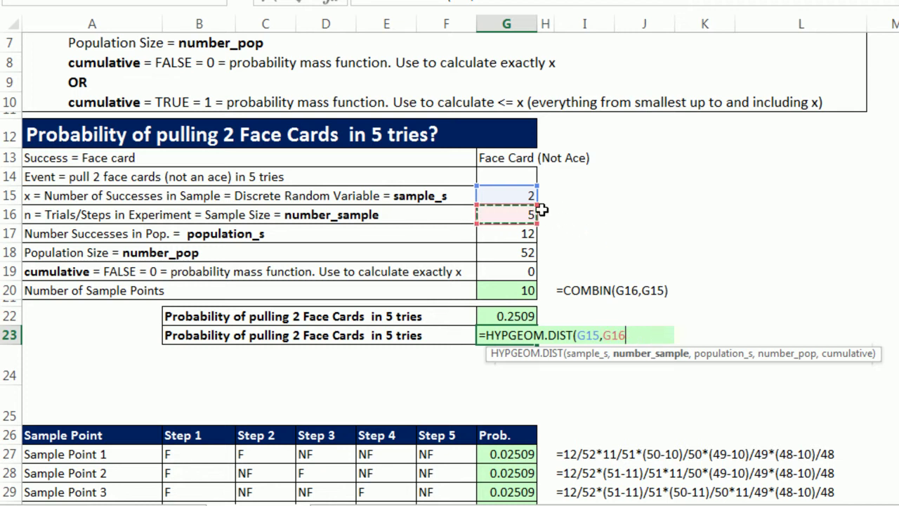
{"action": "type", "text": ","}
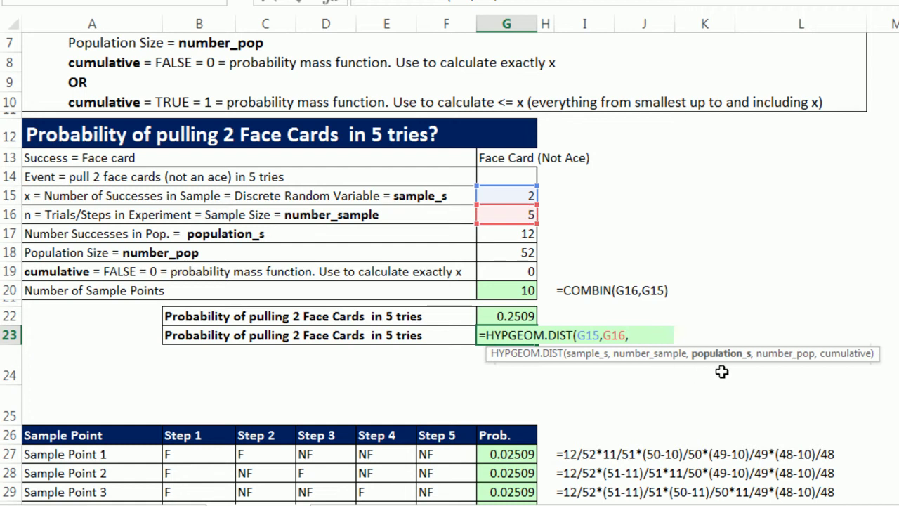
{"action": "left_click", "coordinate": [503, 235]}
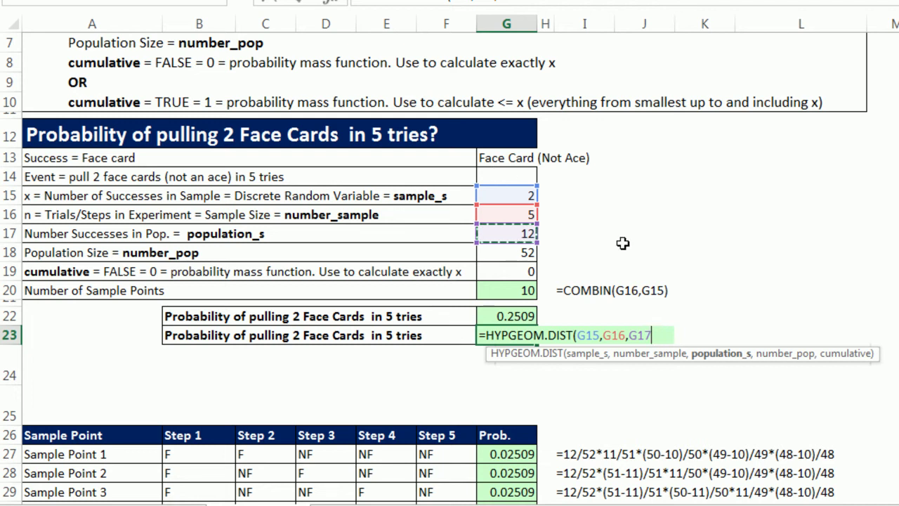
{"action": "type", "text": ","}
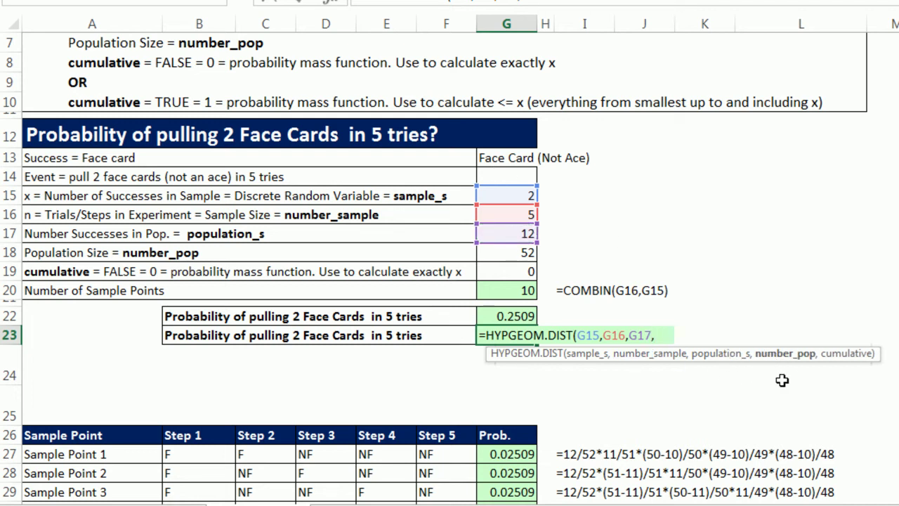
{"action": "left_click", "coordinate": [515, 253]}
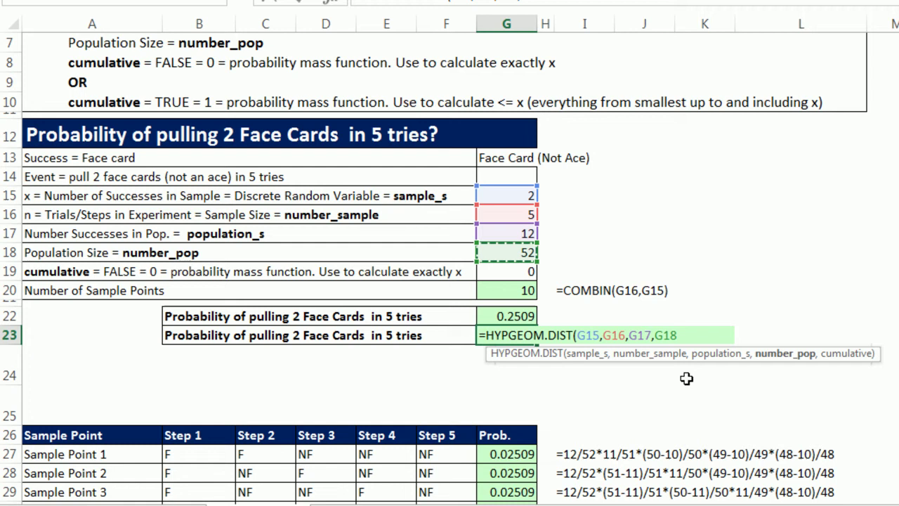
{"action": "type", "text": ","}
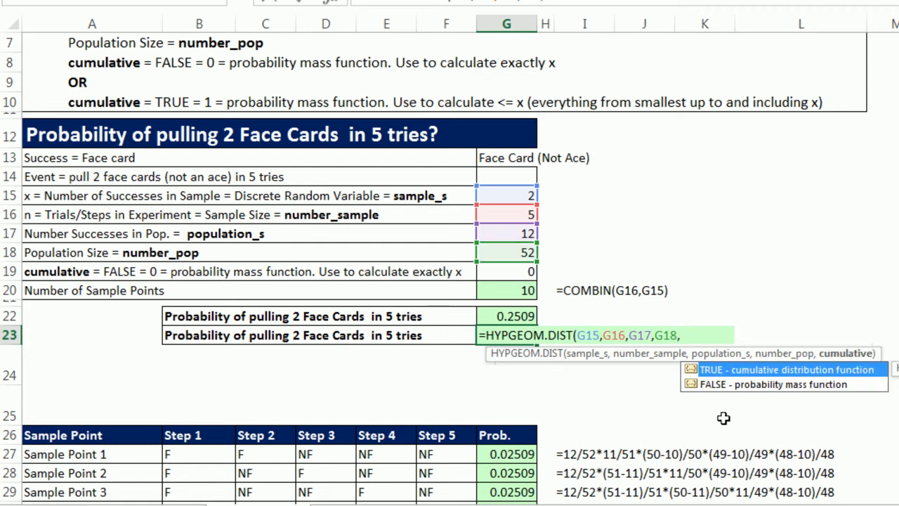
{"action": "type", "text": "0)"}
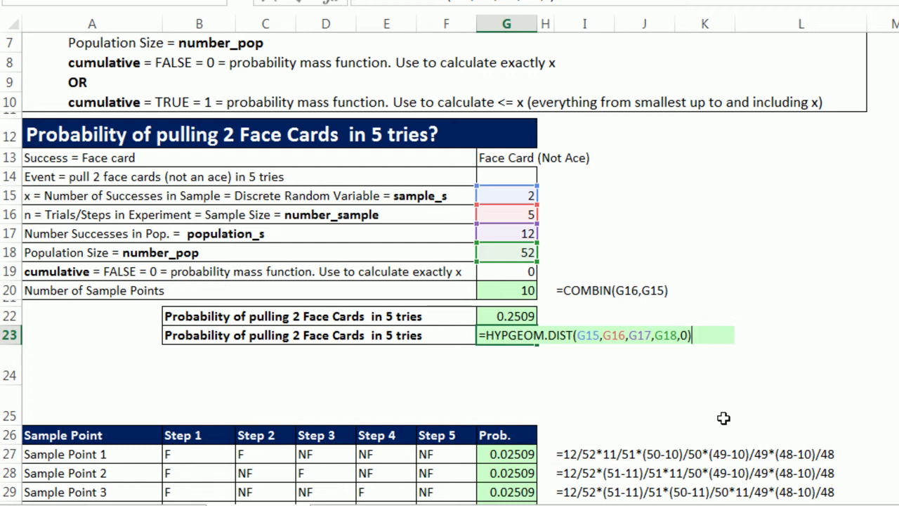
{"action": "key", "text": "ctrl+Return"}
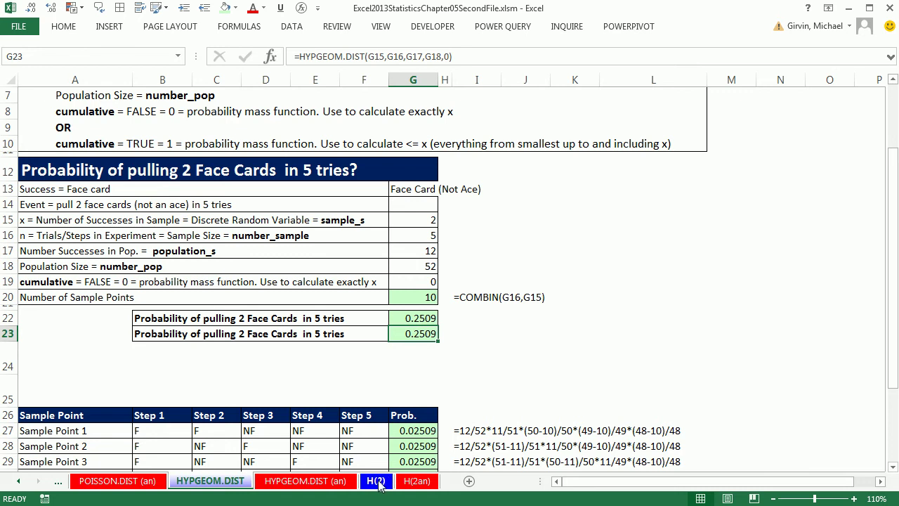
On the H(2) sheet, enter =HYPGEOM.DIST(A11,$E$5,$E$6,$E$7,0) in B11 for 0 face cards.
{"action": "left_click", "coordinate": [377, 482]}
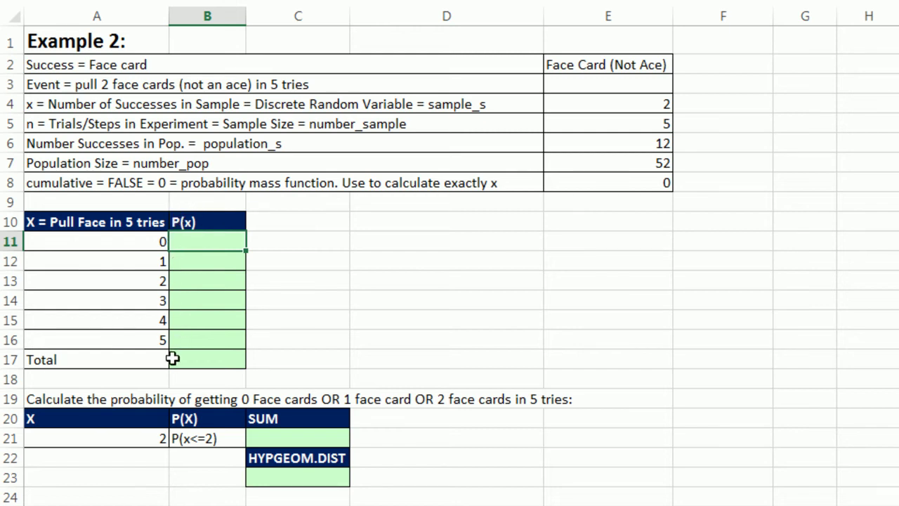
{"action": "left_click", "coordinate": [133, 244]}
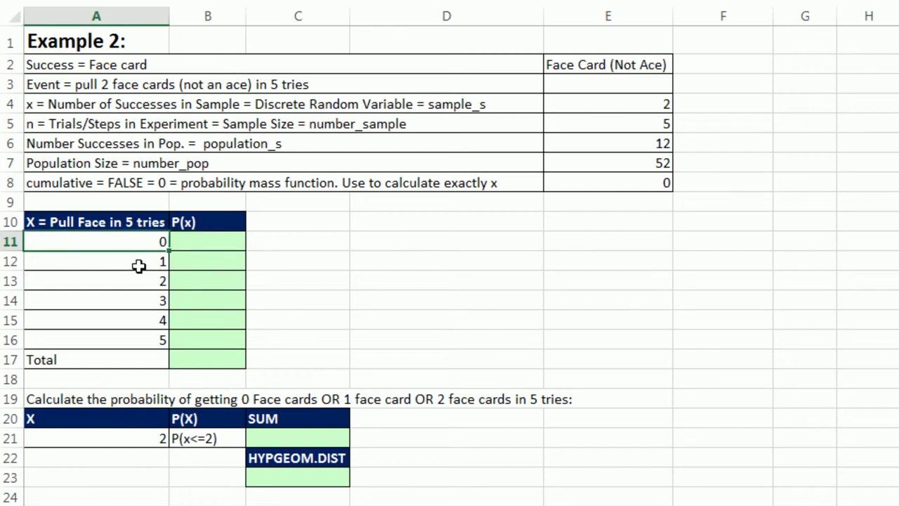
{"action": "left_click", "coordinate": [140, 265]}
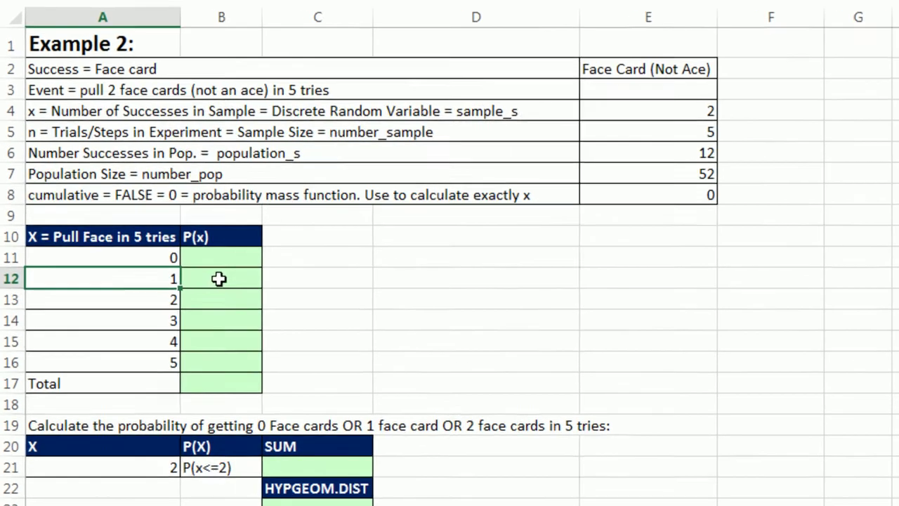
{"action": "left_click", "coordinate": [220, 258]}
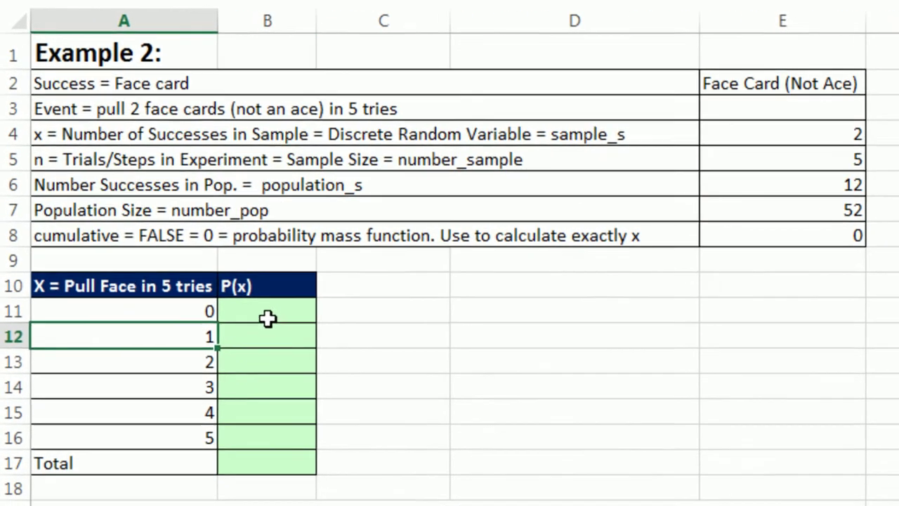
{"action": "type", "text": "=hypg"}
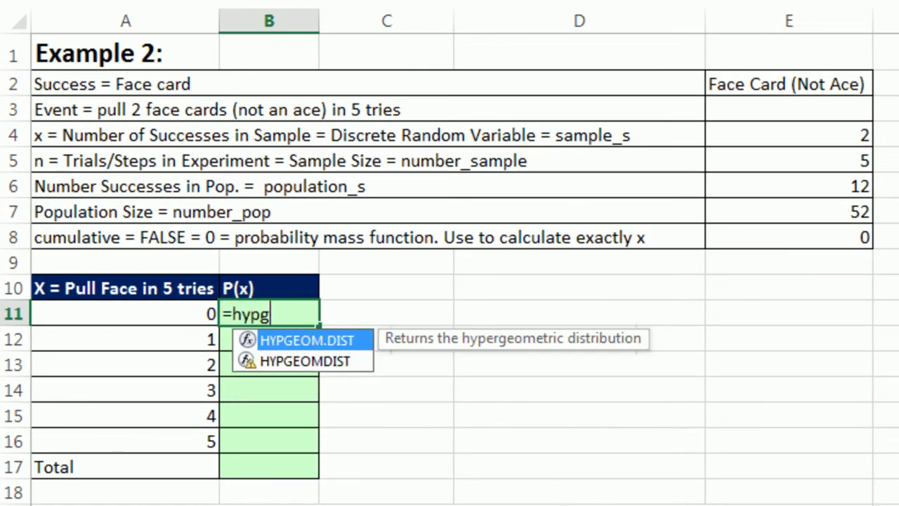
{"action": "key", "text": "Tab"}
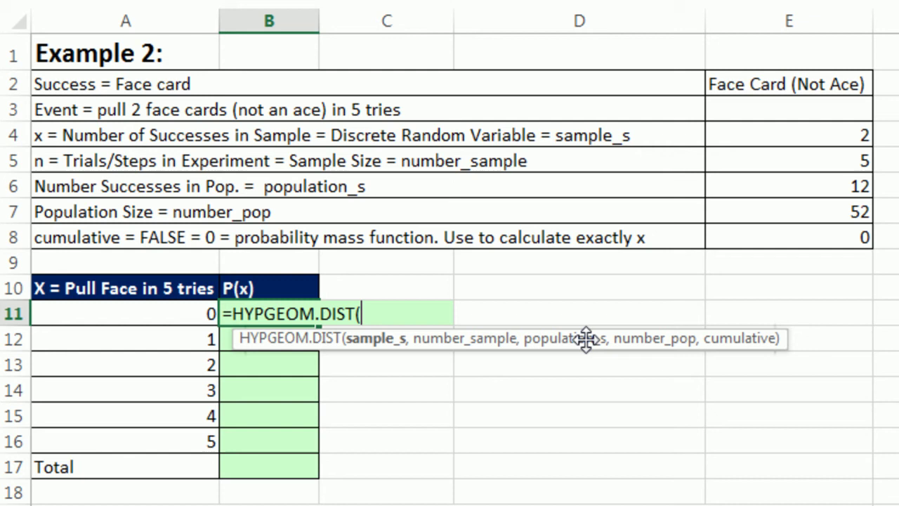
{"action": "left_click", "coordinate": [163, 317]}
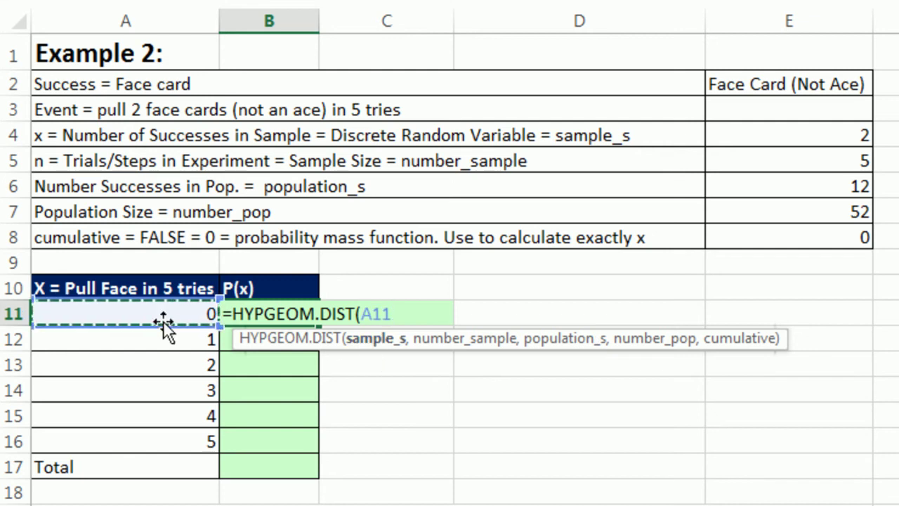
{"action": "type", "text": ","}
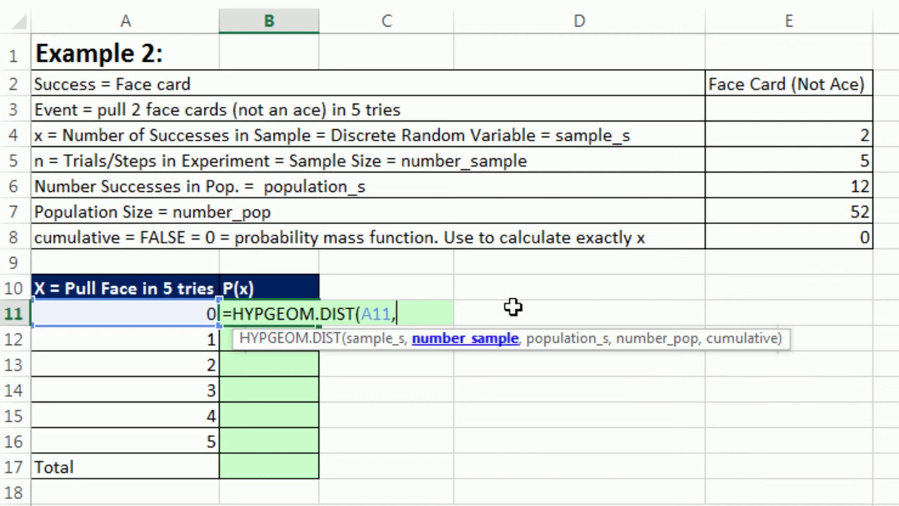
{"action": "left_click", "coordinate": [752, 155]}
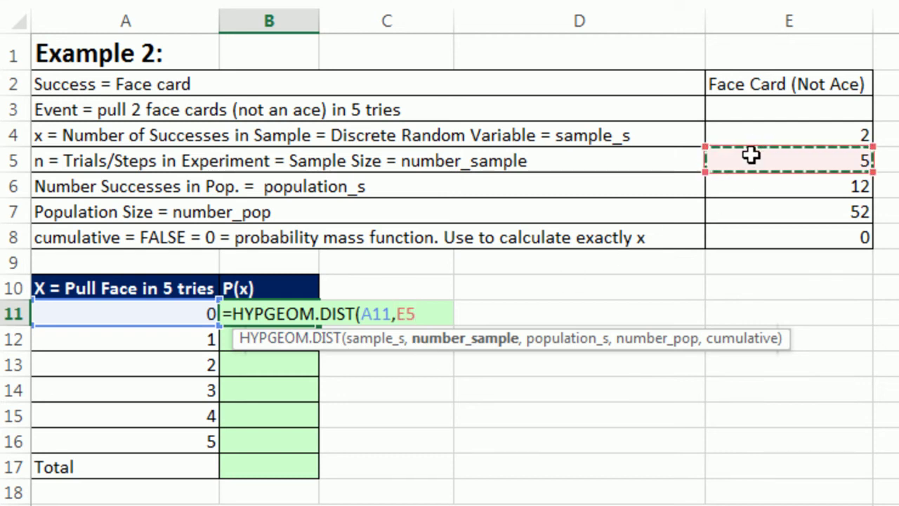
{"action": "key", "text": "F4"}
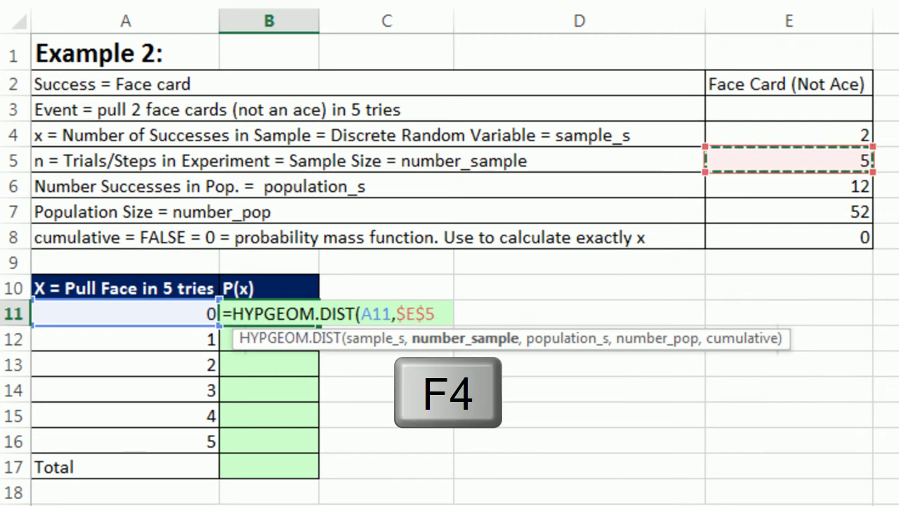
{"action": "type", "text": ","}
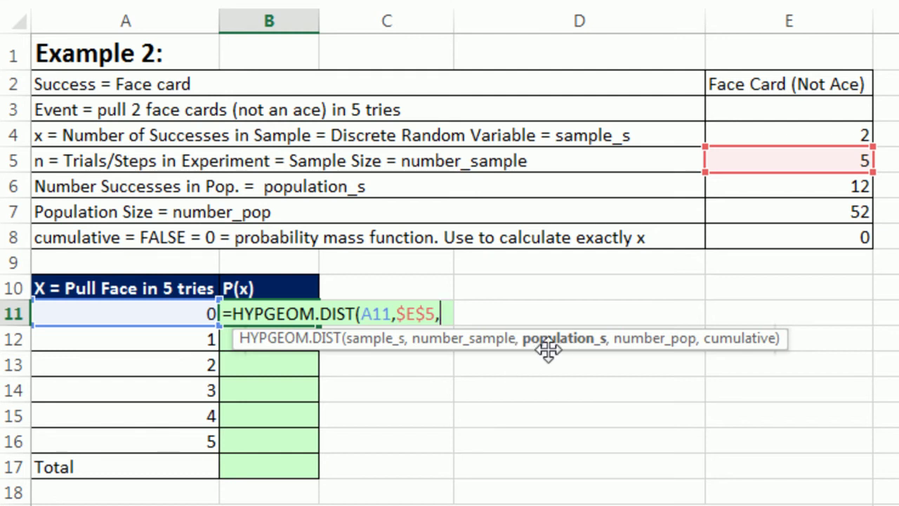
{"action": "left_click", "coordinate": [776, 188]}
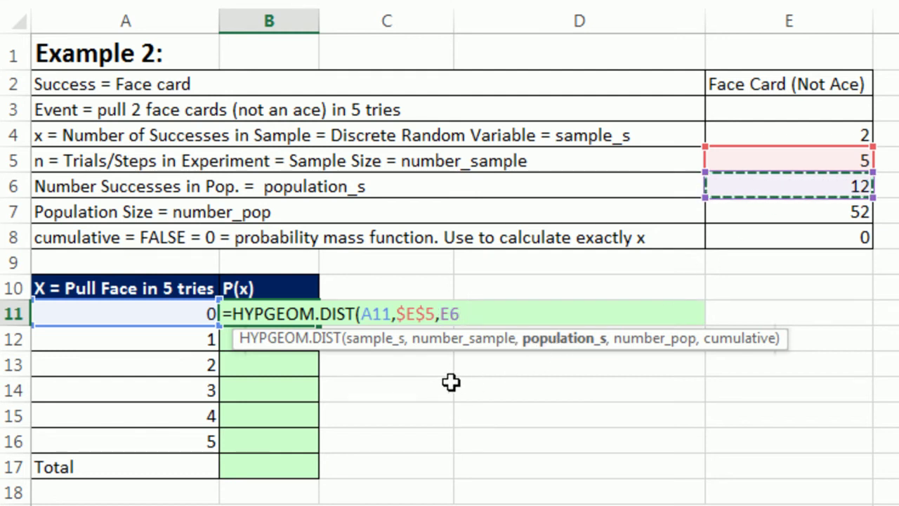
{"action": "key", "text": "F4"}
{"action": "type", "text": ","}
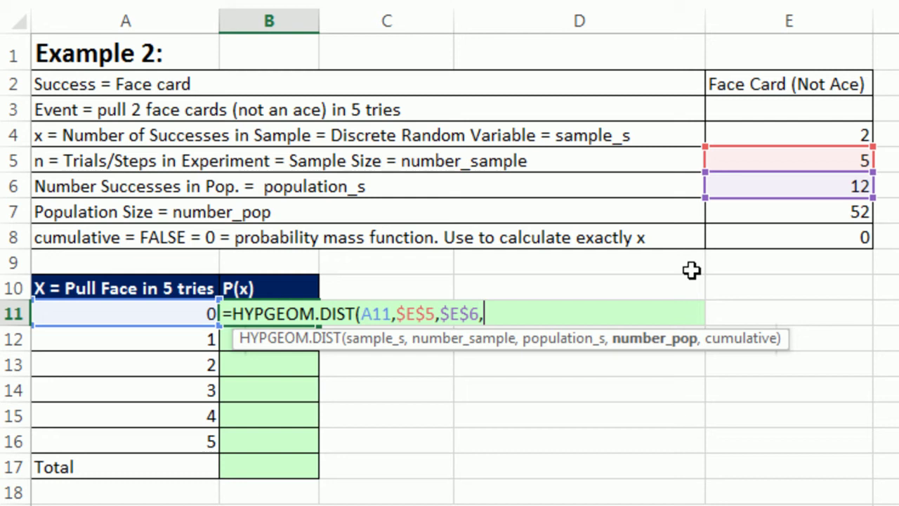
{"action": "left_click", "coordinate": [764, 212]}
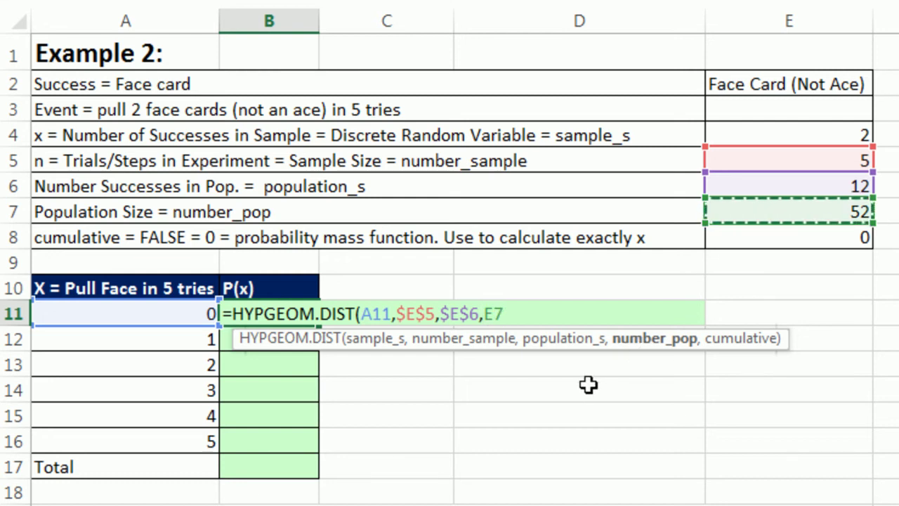
{"action": "key", "text": "F4"}
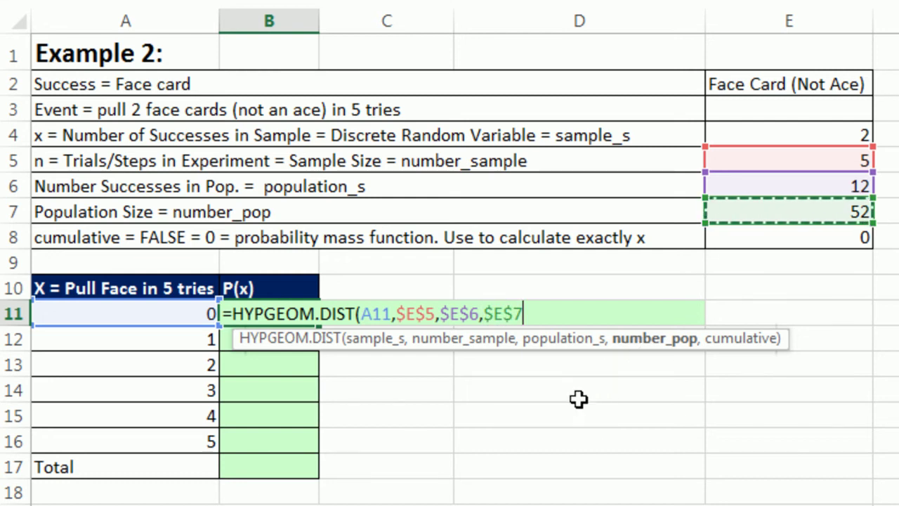
{"action": "type", "text": ","}
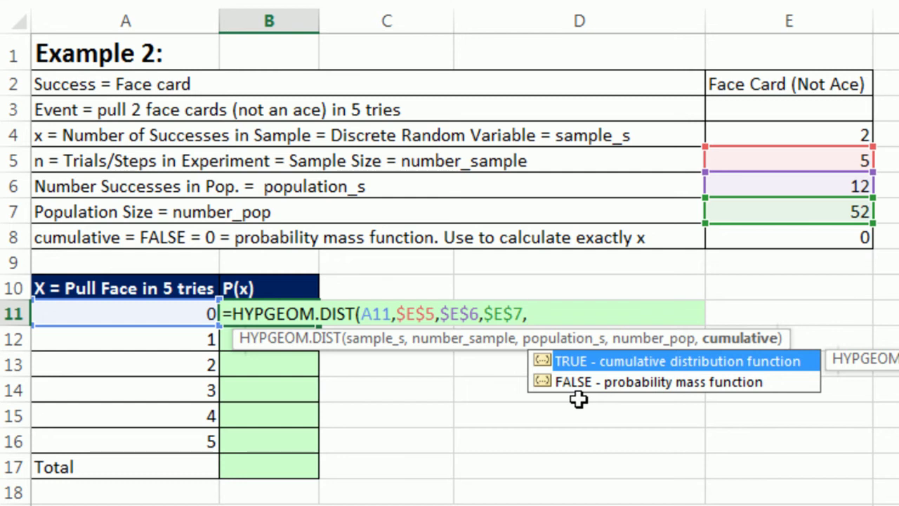
{"action": "type", "text": "0)"}
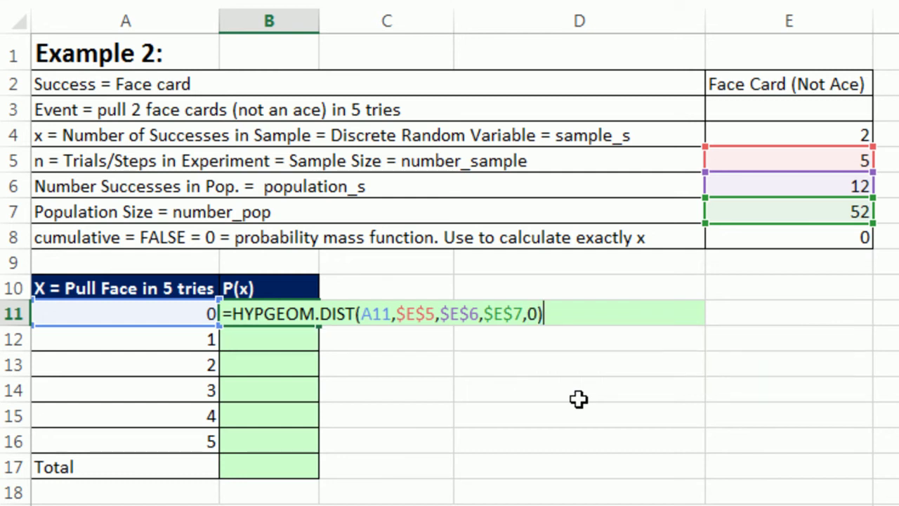
{"action": "key", "text": "ctrl+Return"}
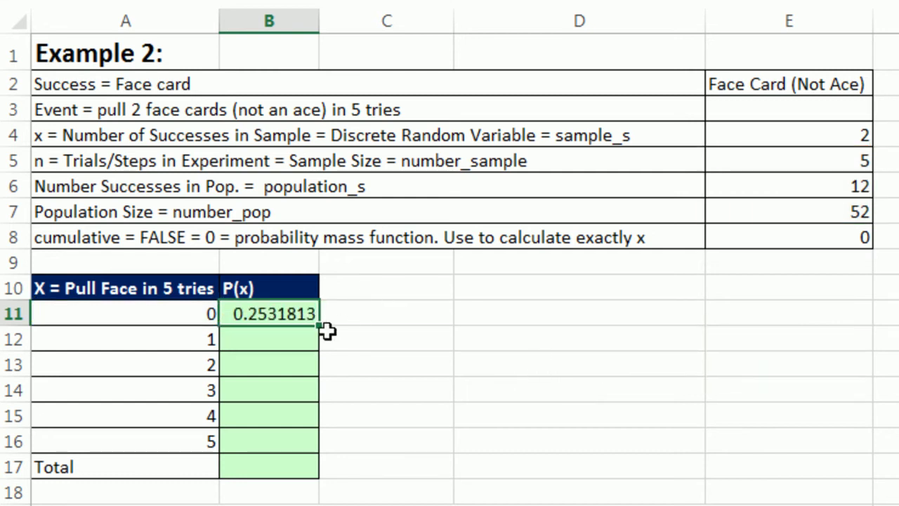
Fill the P(x) formula down to B16 and total the column in B17, giving 1.
{"action": "left_click_drag", "start_coordinate": [320, 325], "coordinate": [327, 449]}
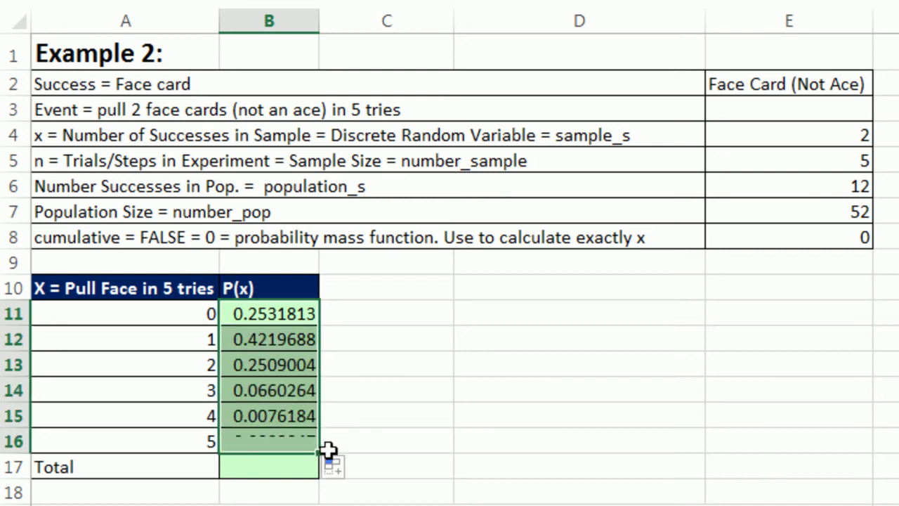
{"action": "left_click", "coordinate": [297, 466]}
{"action": "key", "text": "alt+equal"}
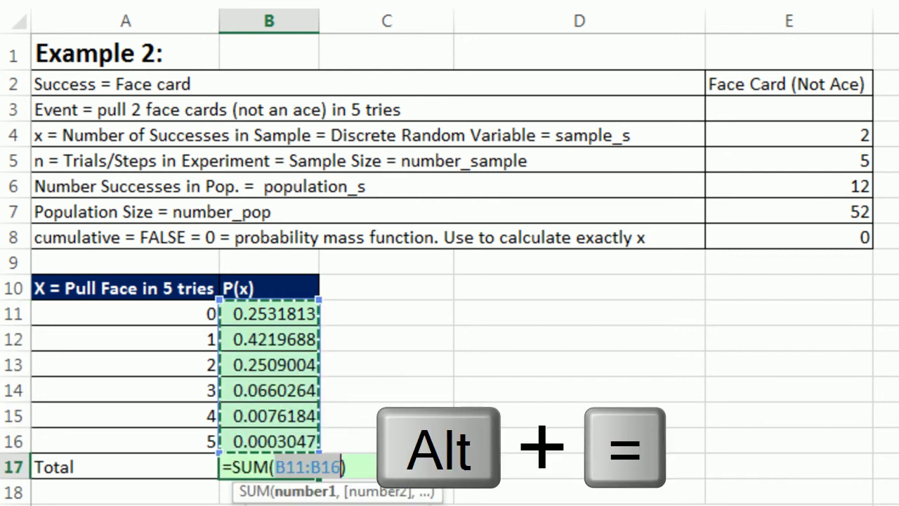
{"action": "key", "text": "Return"}
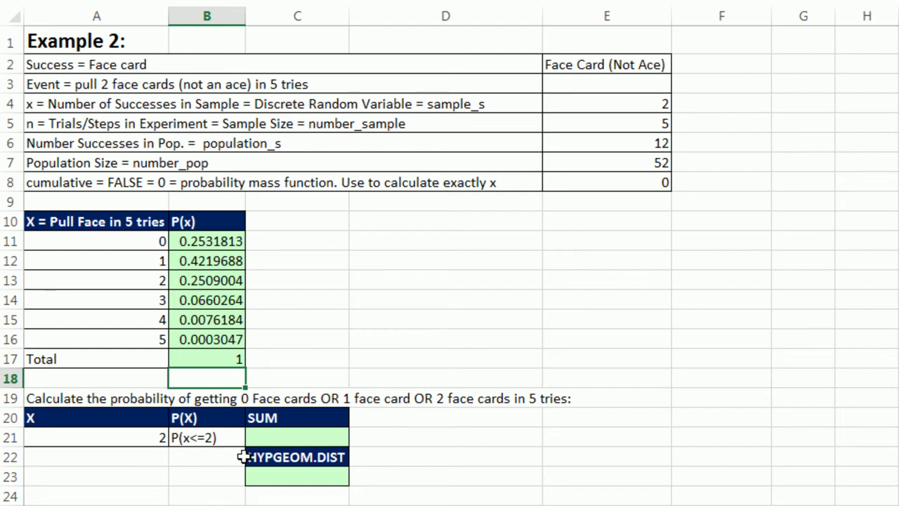
Sum B11:B13 in C21 so P(x<=2) returns 0.92605042.
{"action": "left_click", "coordinate": [304, 435]}
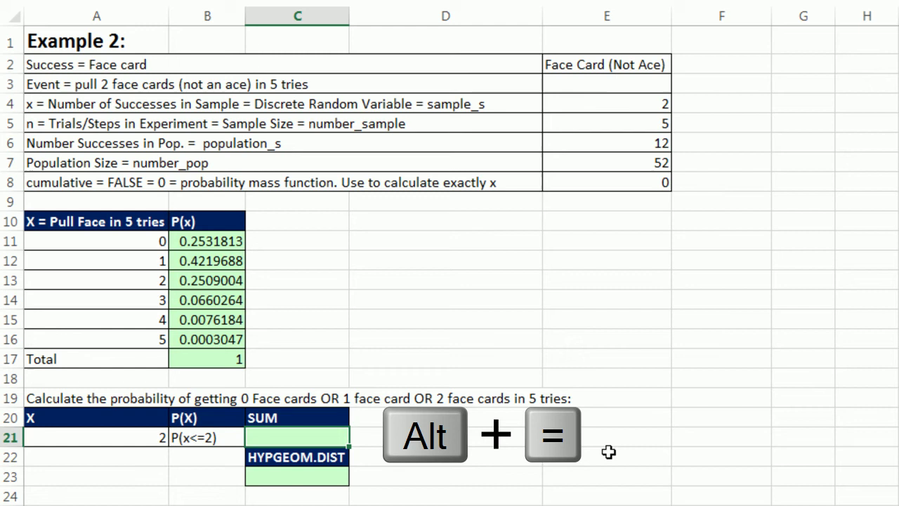
{"action": "key", "text": "alt+equal"}
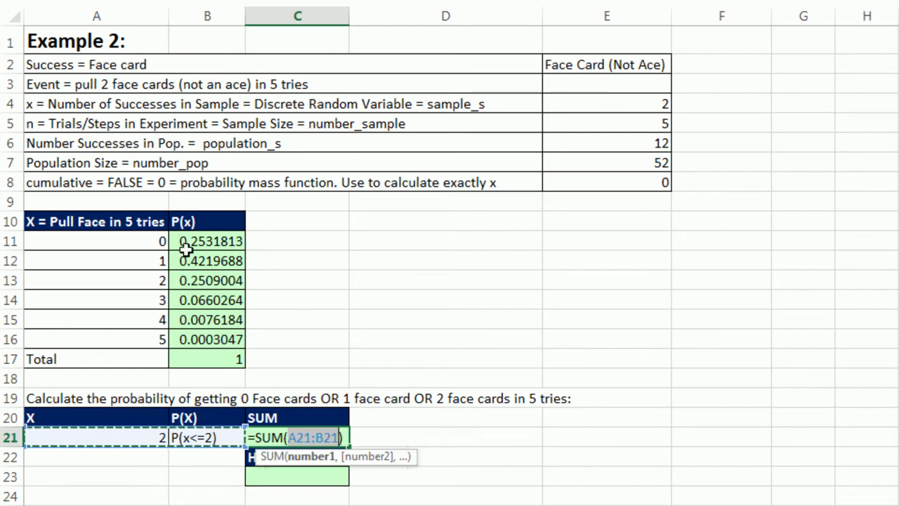
{"action": "left_click_drag", "start_coordinate": [187, 246], "coordinate": [173, 276]}
{"action": "key", "text": "ctrl+Return"}
{"action": "key", "text": "Return"}
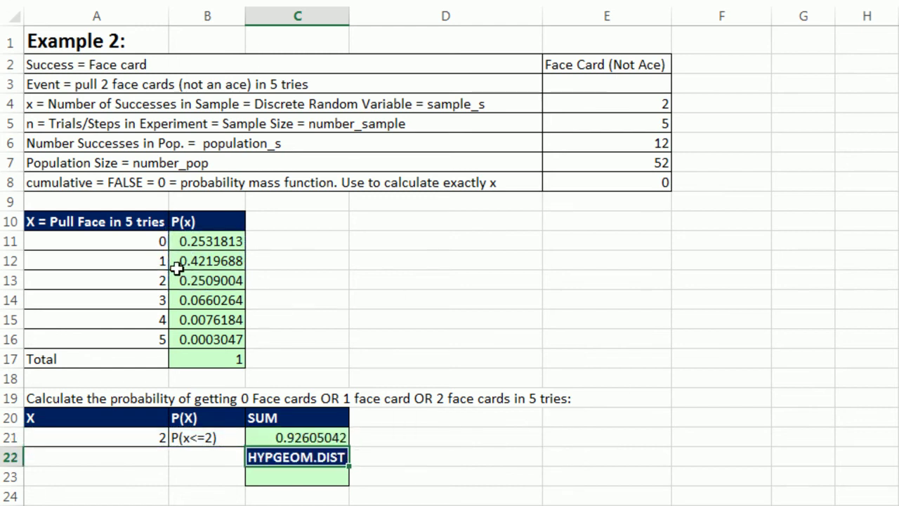
{"action": "key", "text": "Down"}
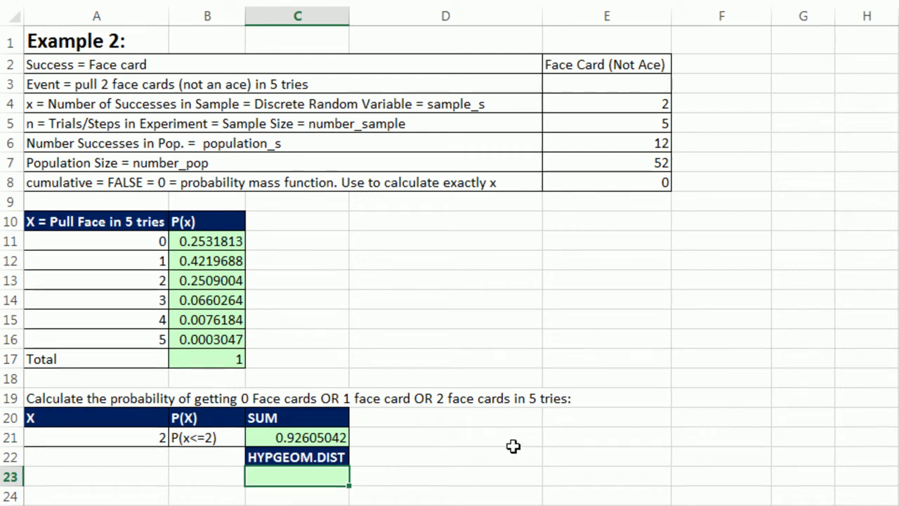
Enter the cumulative =HYPGEOM.DIST(A21,E5,E6,E7,1) in C23, matching 0.92605042.
{"action": "type", "text": "=hypg"}
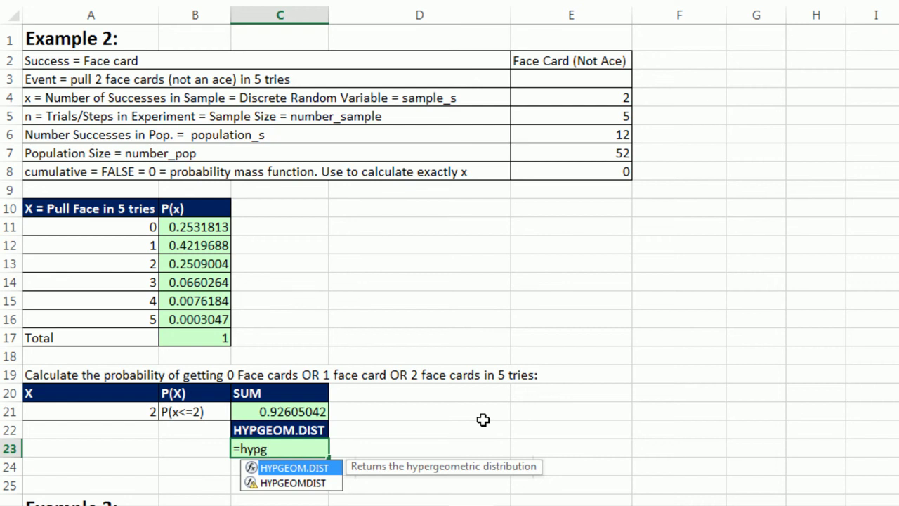
{"action": "key", "text": "Tab"}
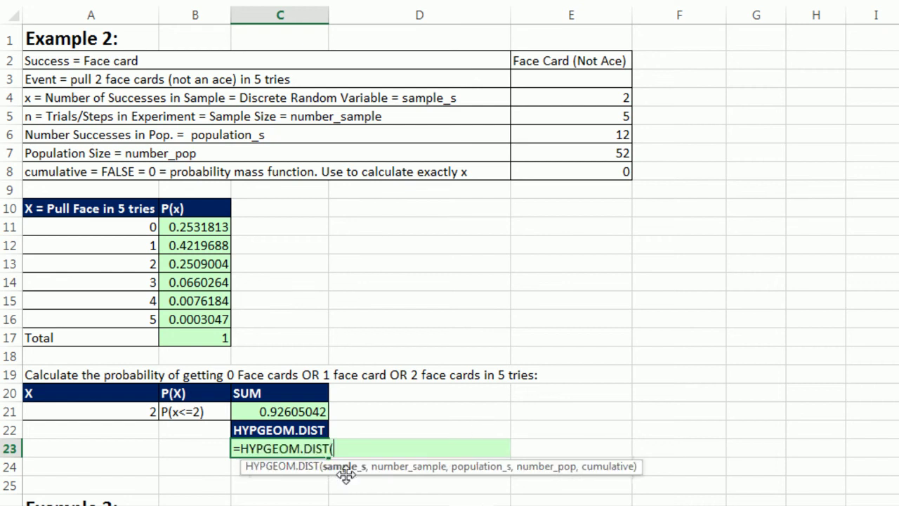
{"action": "left_click", "coordinate": [124, 415]}
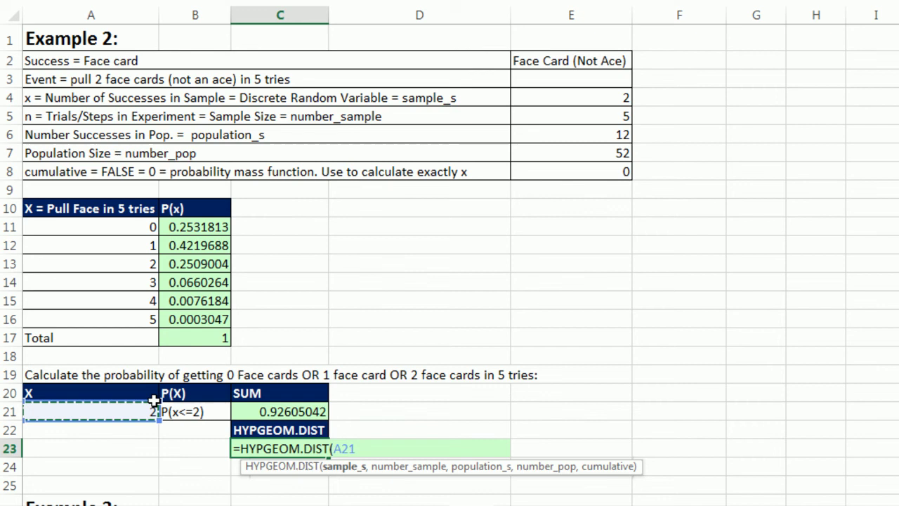
{"action": "type", "text": ","}
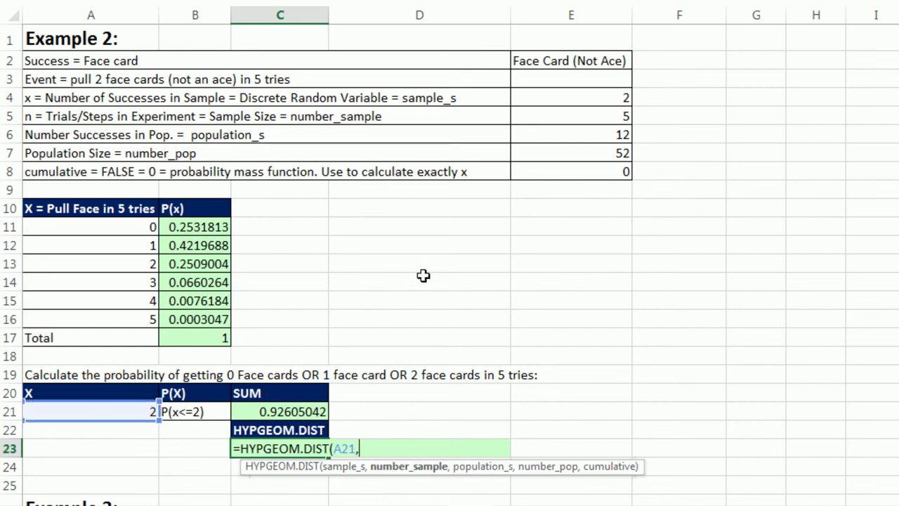
{"action": "left_click", "coordinate": [609, 115]}
{"action": "type", "text": ","}
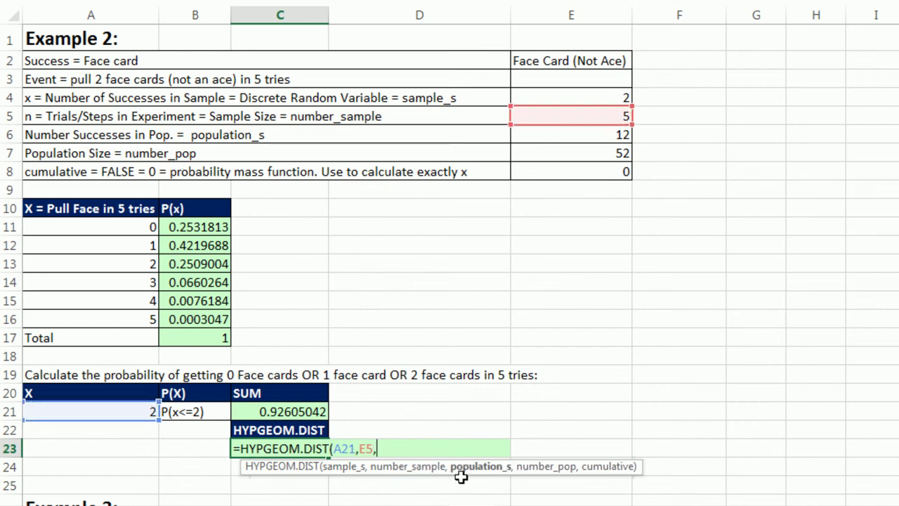
{"action": "left_click", "coordinate": [589, 133]}
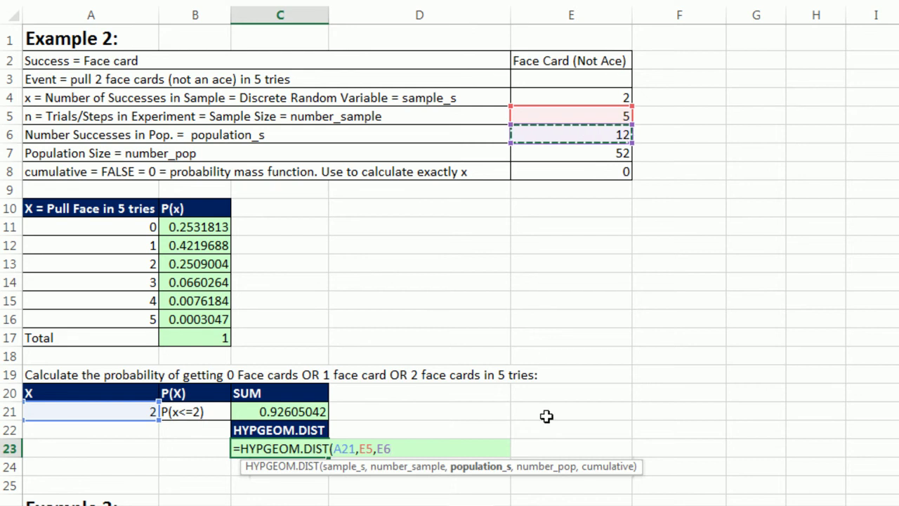
{"action": "type", "text": ","}
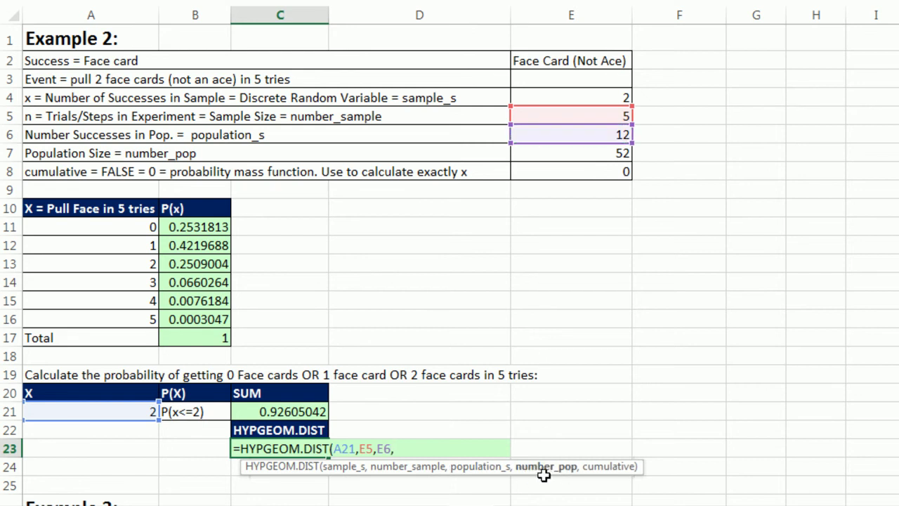
{"action": "left_click", "coordinate": [596, 154]}
{"action": "type", "text": ",1"}
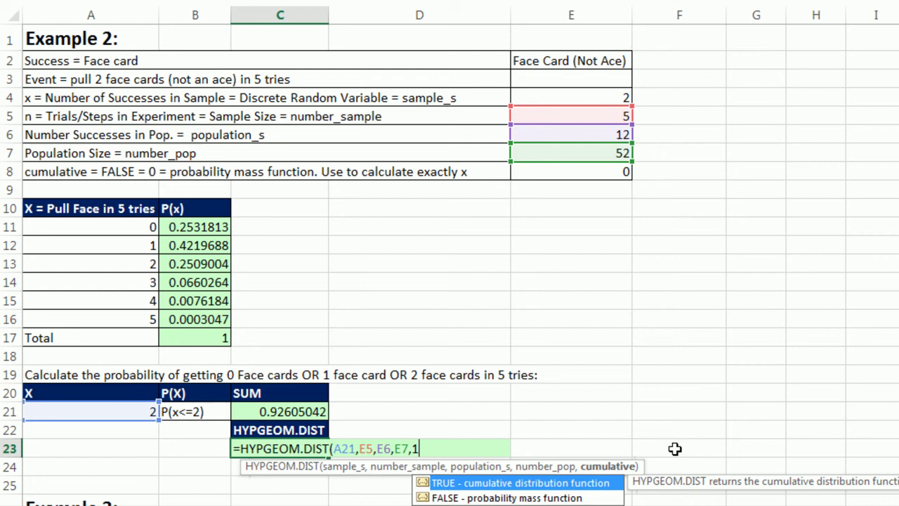
{"action": "type", "text": ")"}
{"action": "key", "text": "Return"}
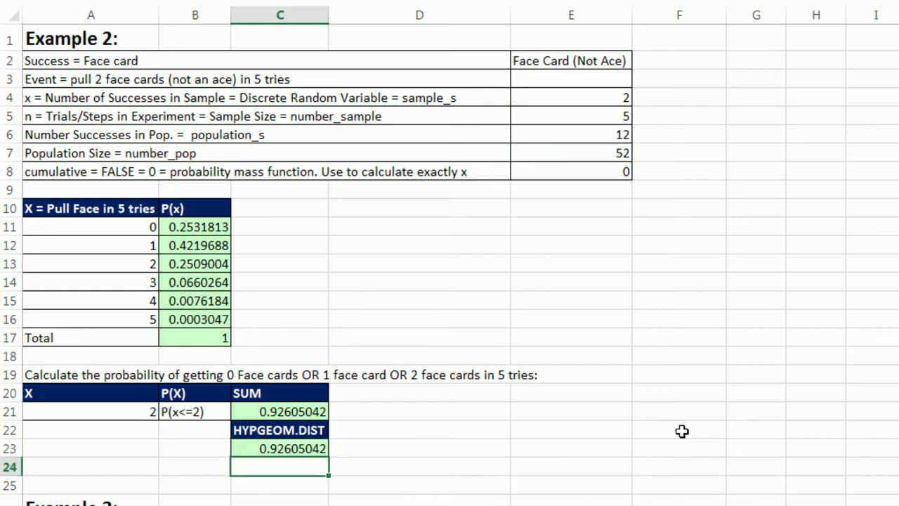
Scroll to Example 3, review population 10 and 3 lending banks, and enter sample size 4 in B32.
{"action": "scroll", "coordinate": [449, 264], "scroll_direction": "down", "scroll_amount": 3}
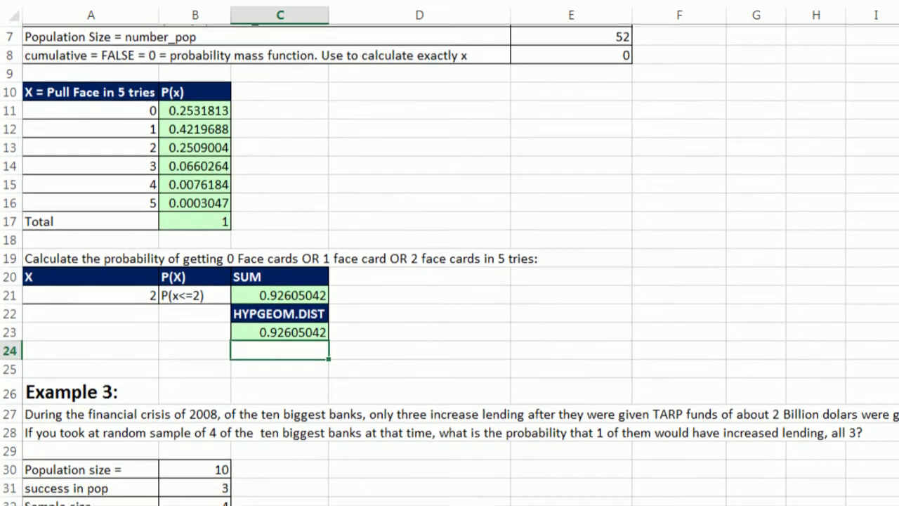
{"action": "scroll", "coordinate": [449, 264], "scroll_direction": "down", "scroll_amount": 3}
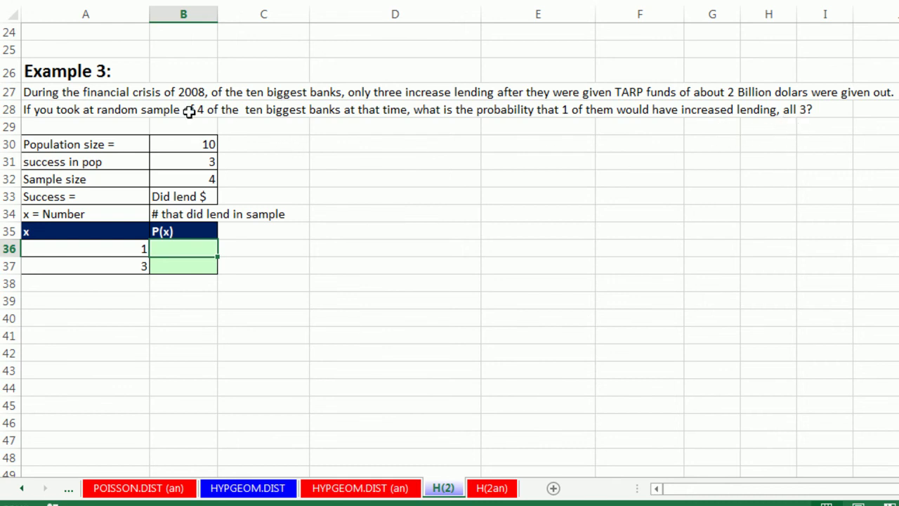
{"action": "left_click", "coordinate": [199, 143]}
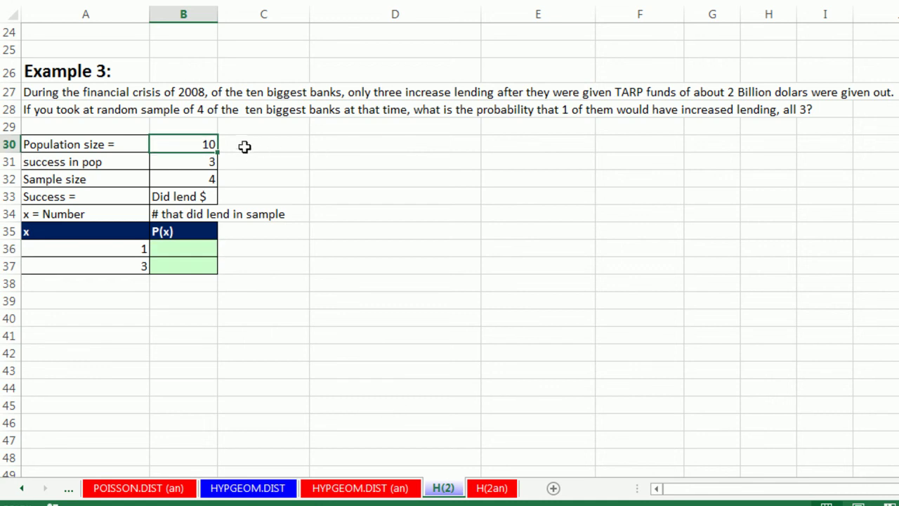
{"action": "left_click", "coordinate": [189, 162]}
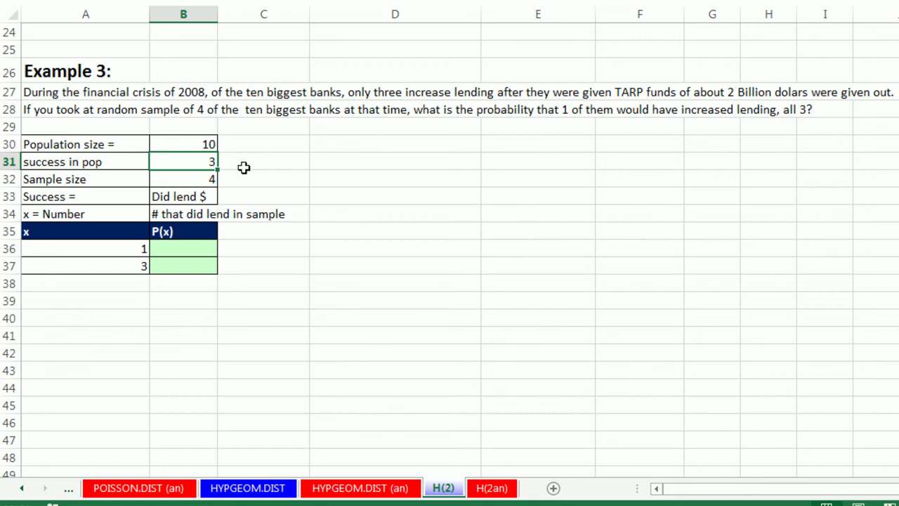
{"action": "left_click", "coordinate": [212, 182]}
{"action": "type", "text": "4"}
{"action": "key", "text": "ctrl+Return"}
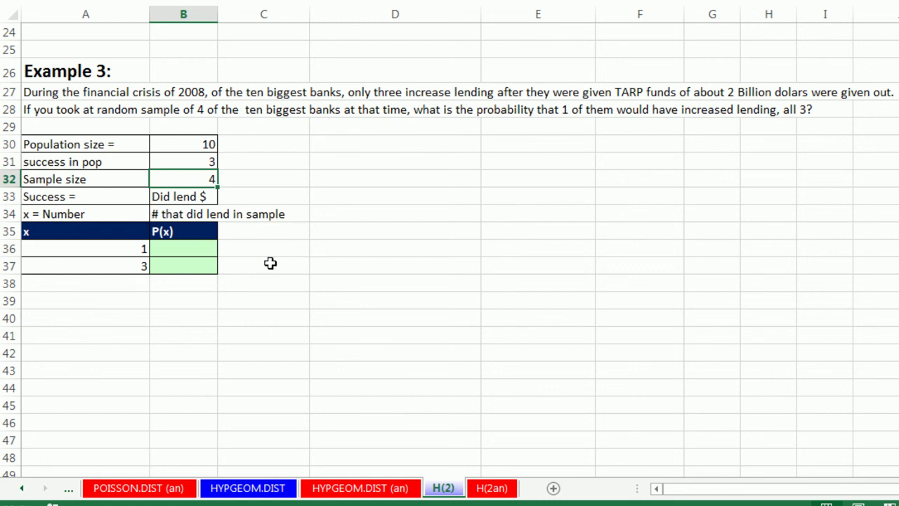
Enter =HYPGEOM.DIST(A36,$B$32,$B$31,$B$30,0) in B36 and fill to B37, giving 0.5 and 0.0333333.
{"action": "left_click", "coordinate": [185, 248]}
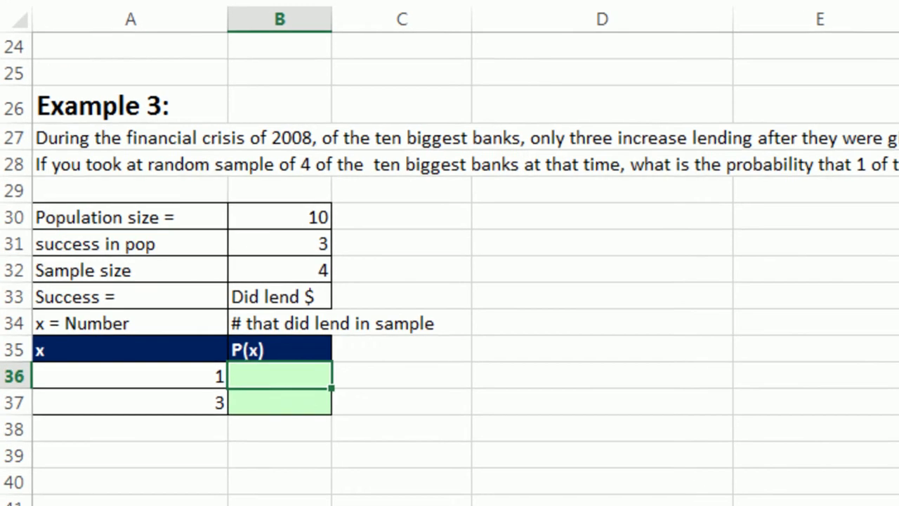
{"action": "type", "text": "=hypg"}
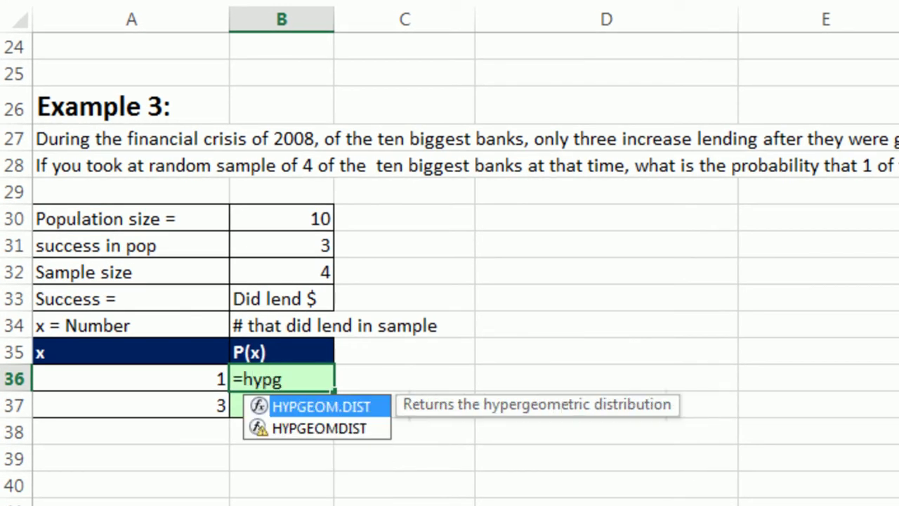
{"action": "key", "text": "Tab"}
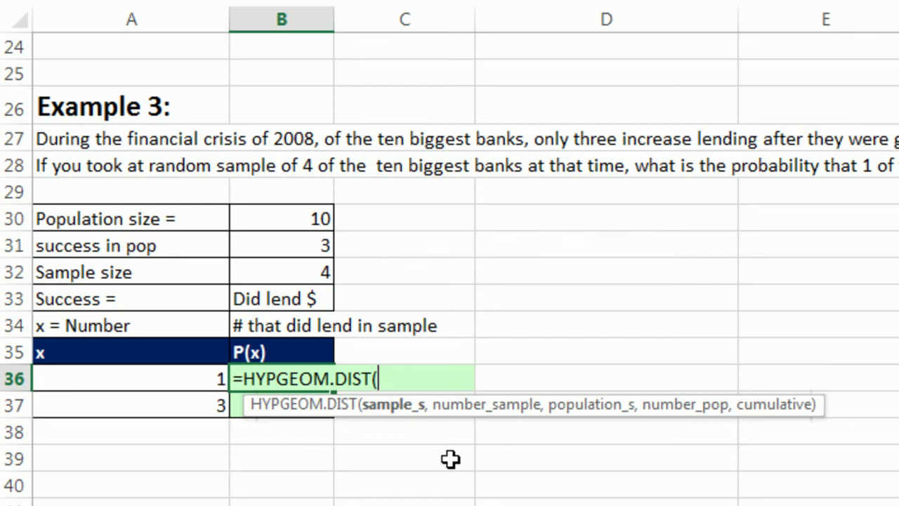
{"action": "left_click", "coordinate": [191, 377]}
{"action": "type", "text": ","}
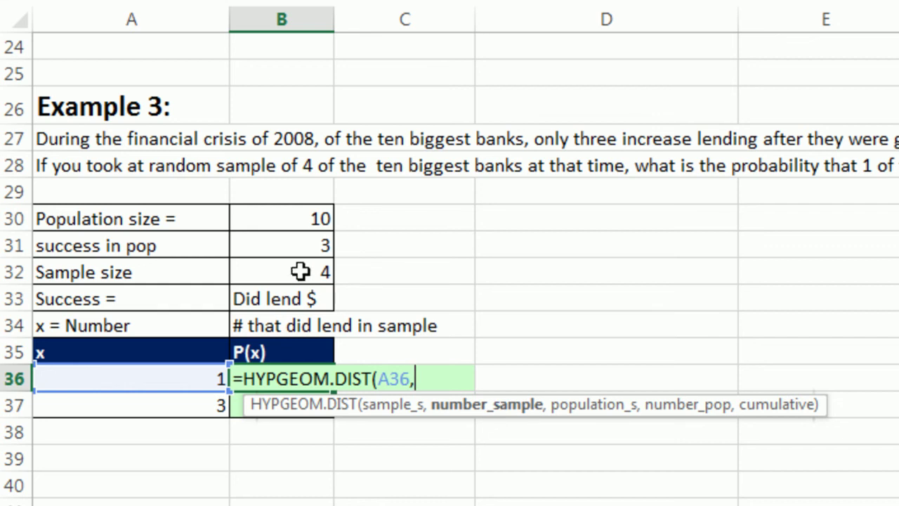
{"action": "left_click", "coordinate": [297, 270]}
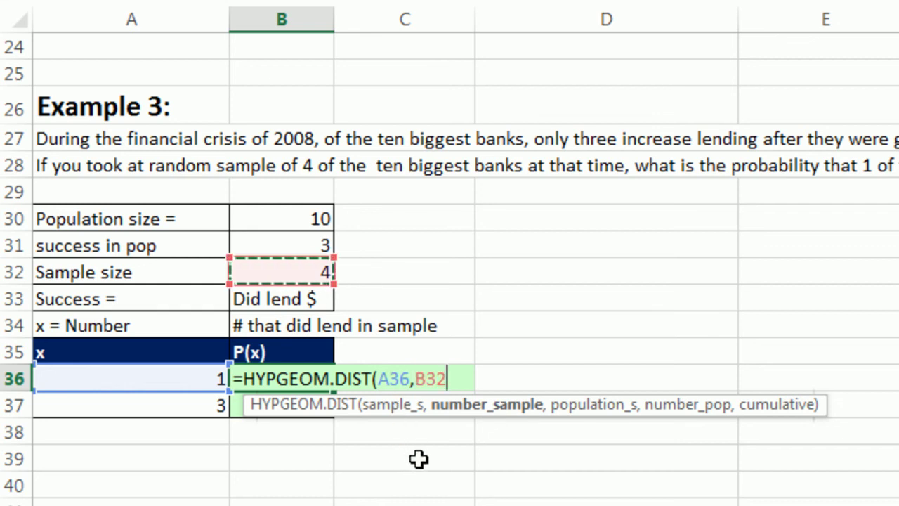
{"action": "key", "text": "F4"}
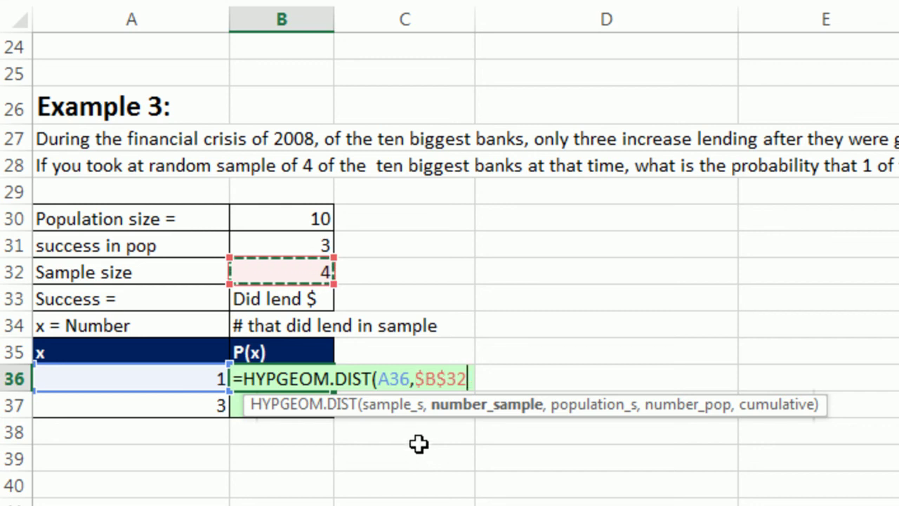
{"action": "type", "text": ","}
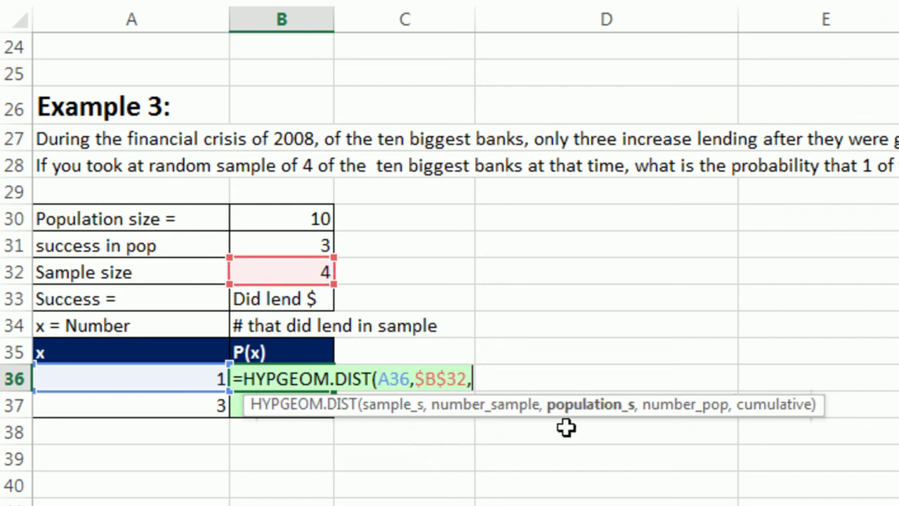
{"action": "left_click", "coordinate": [307, 246]}
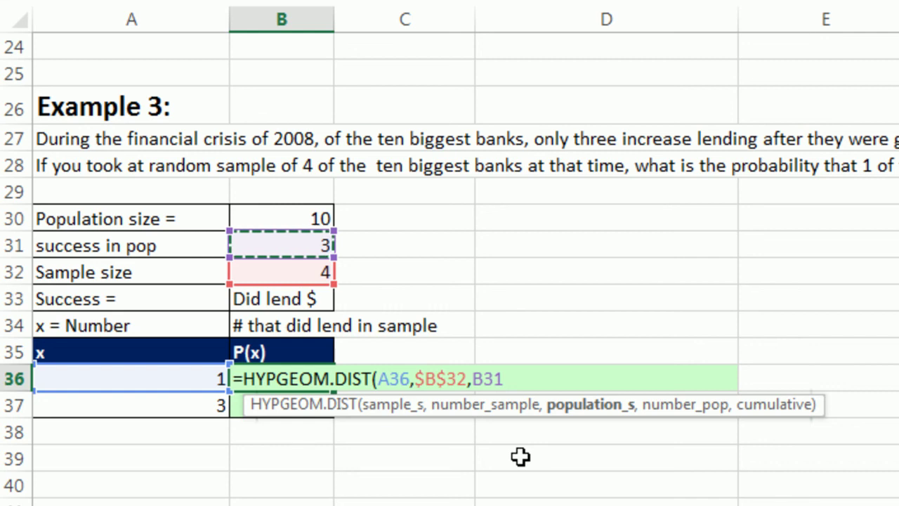
{"action": "key", "text": "F4"}
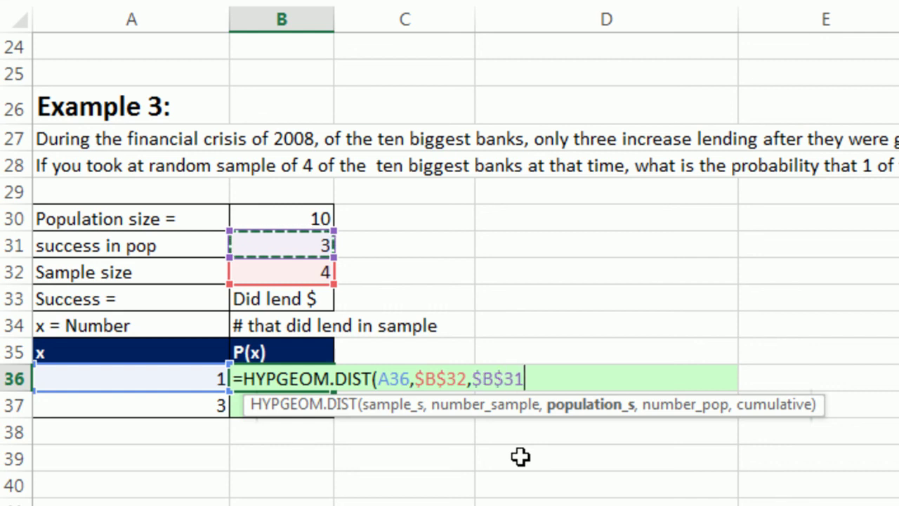
{"action": "type", "text": ","}
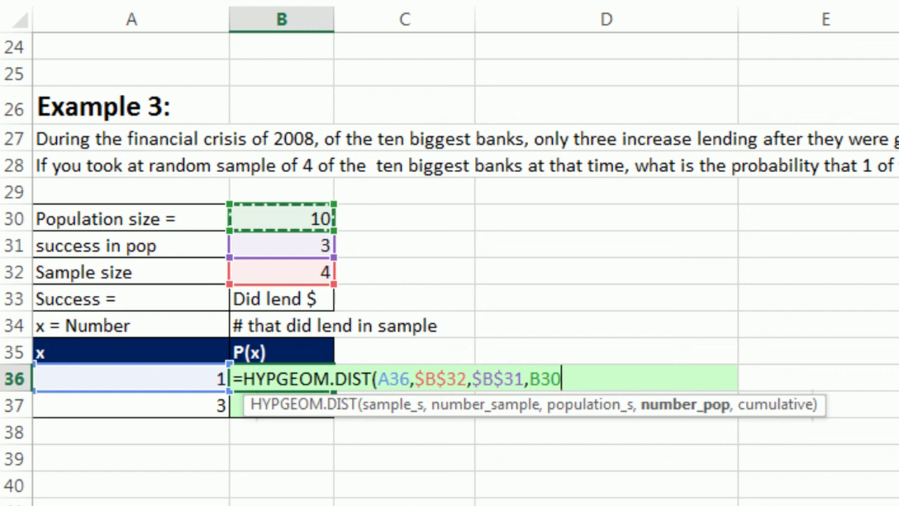
{"action": "key", "text": "F4"}
{"action": "type", "text": ",0)"}
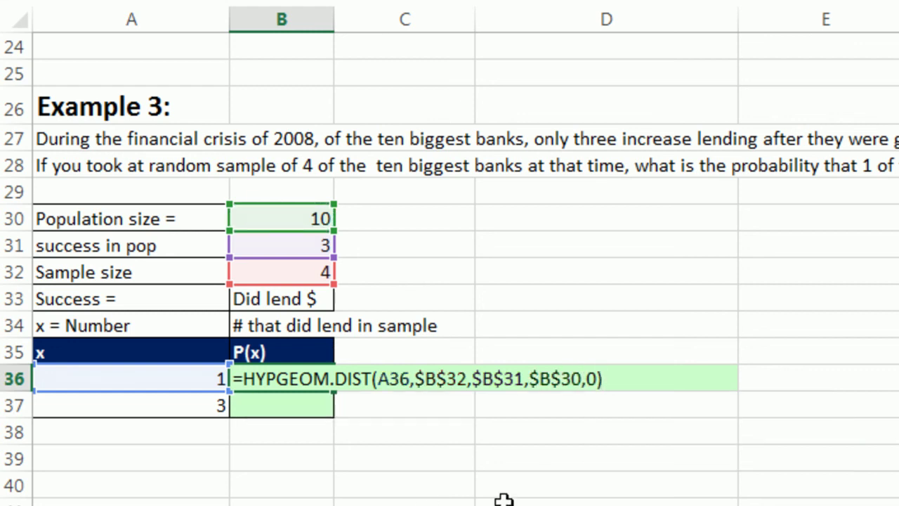
{"action": "key", "text": "ctrl+Return"}
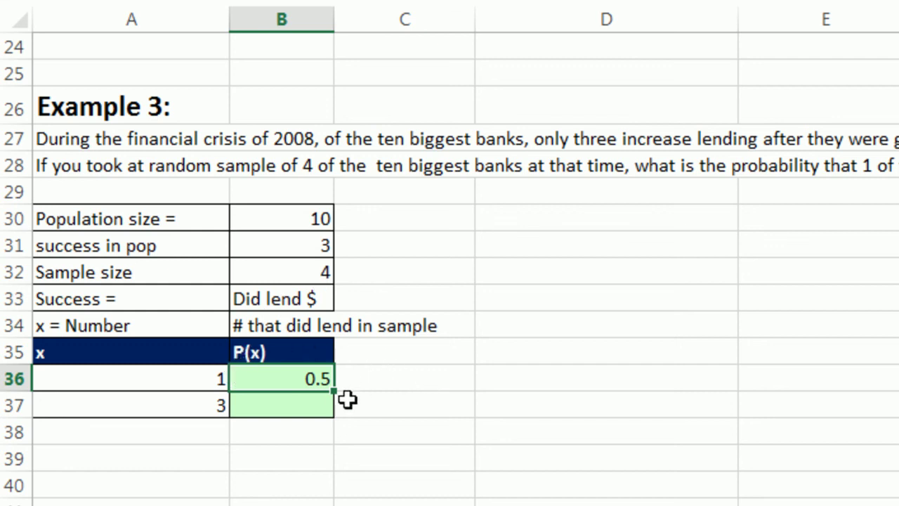
{"action": "left_click_drag", "start_coordinate": [334, 395], "coordinate": [333, 418]}
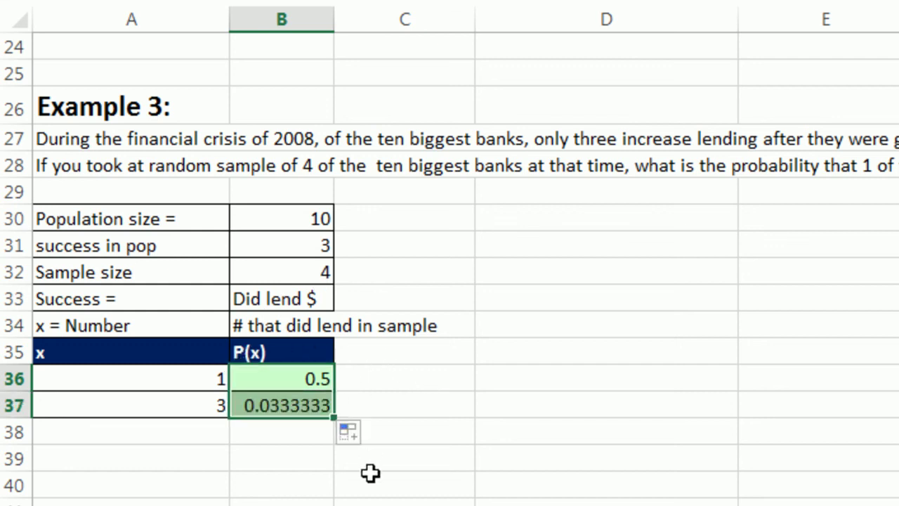
{"action": "left_click", "coordinate": [295, 455]}
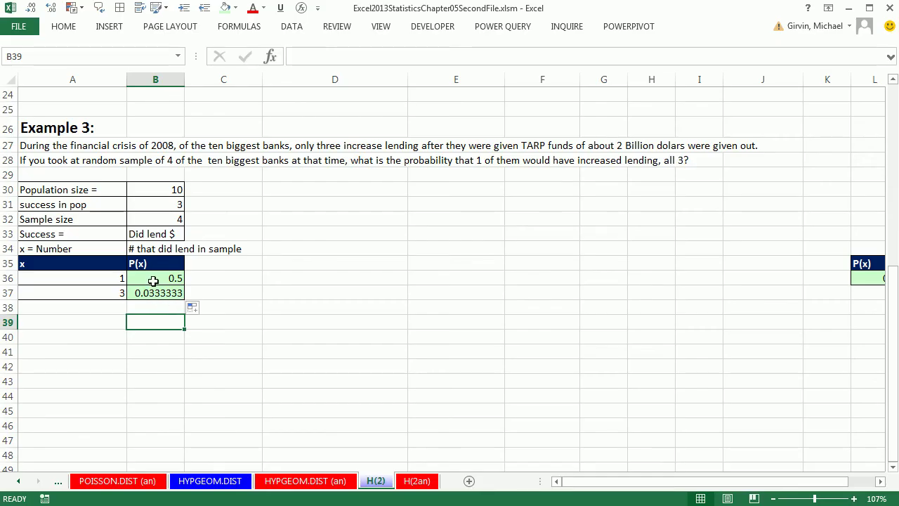
Move the hand-calculated P(x) check block from column L to D35:D36 and compare its 0.5 with B36's formula.
{"action": "double_click", "coordinate": [153, 280]}
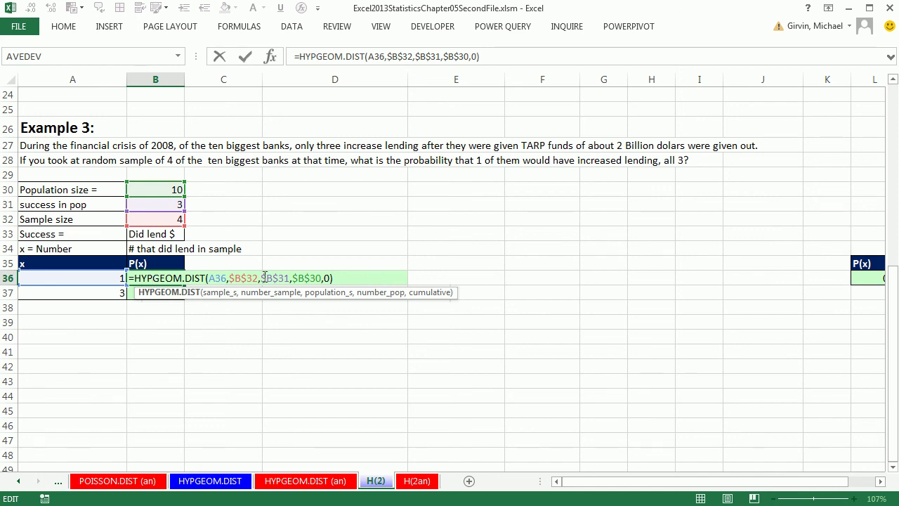
{"action": "key", "text": "ctrl+Return"}
{"action": "left_click_drag", "start_coordinate": [865, 264], "coordinate": [307, 278]}
{"action": "double_click", "coordinate": [307, 278]}
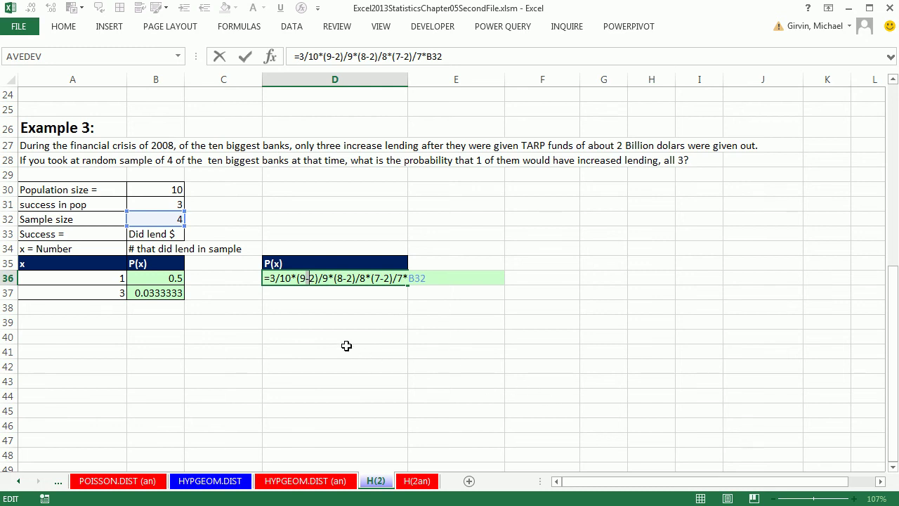
{"action": "key", "text": "Escape"}
{"action": "double_click", "coordinate": [160, 278]}
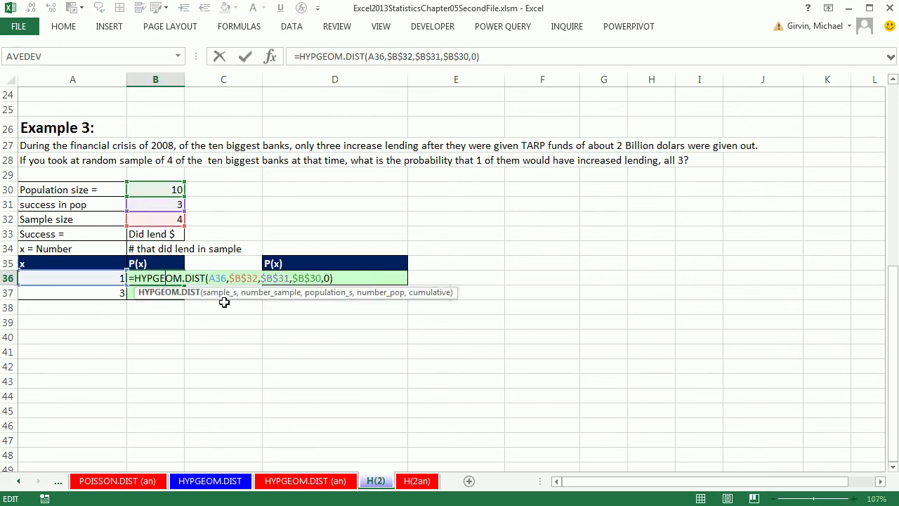
{"action": "key", "text": "Escape"}
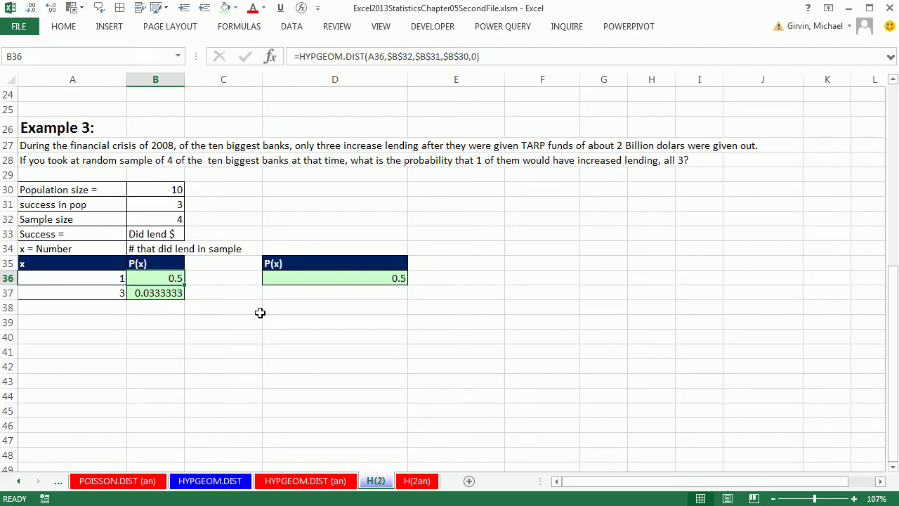
{"action": "scroll", "coordinate": [260, 313], "scroll_direction": "up", "scroll_amount": 5}
{"action": "left_click", "coordinate": [221, 301]}
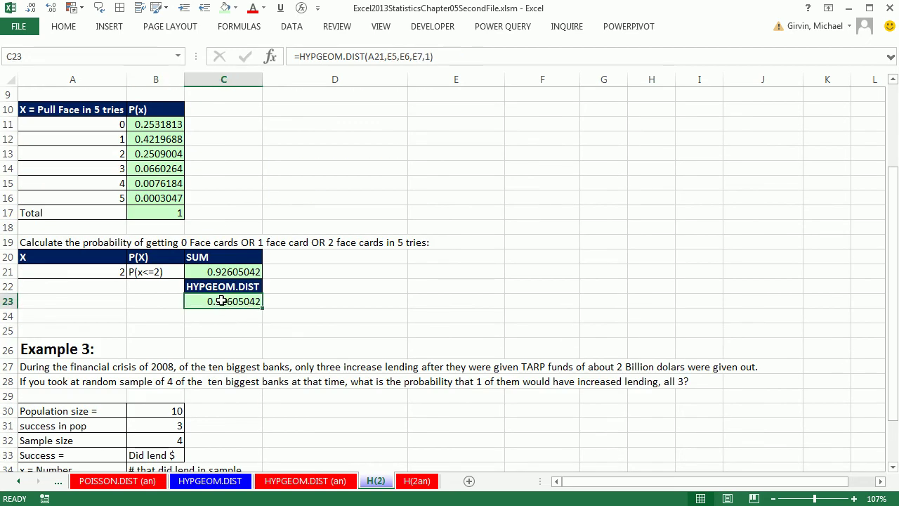
{"action": "double_click", "coordinate": [221, 300]}
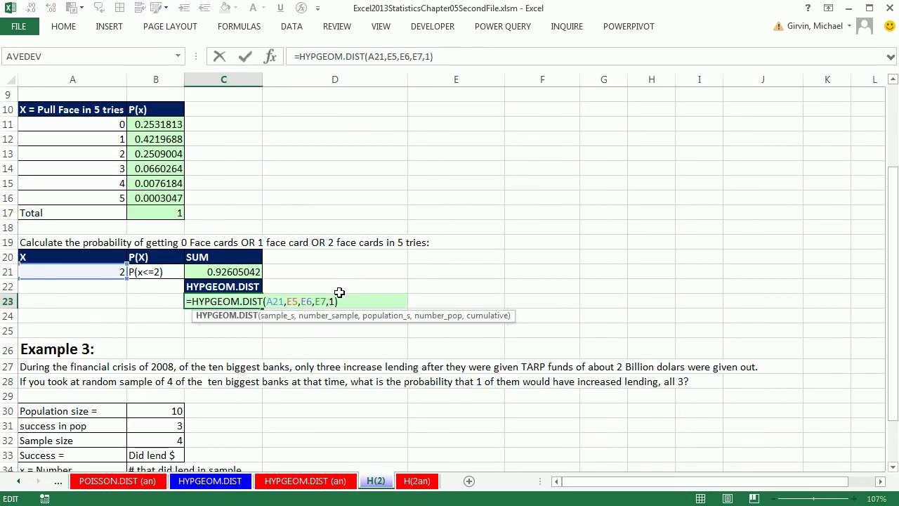
{"action": "key", "text": "Escape"}
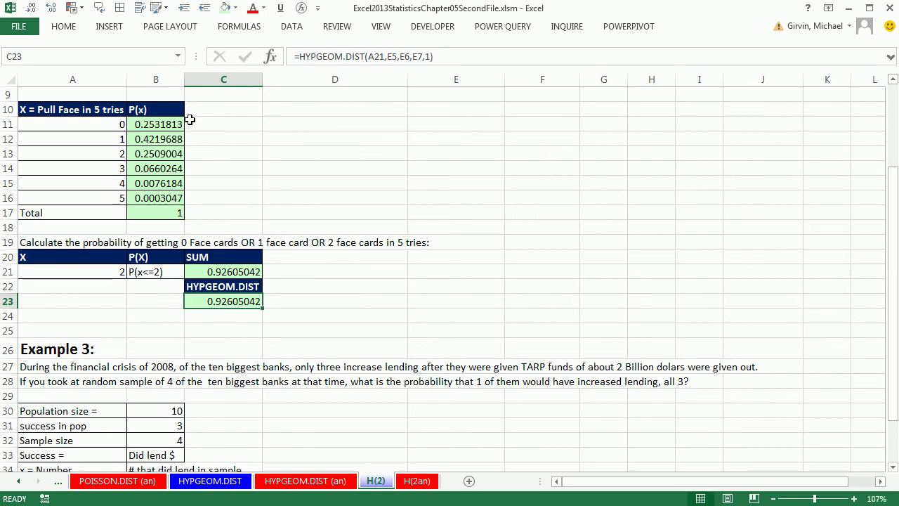
{"action": "scroll", "coordinate": [364, 343], "scroll_direction": "up", "scroll_amount": 3}
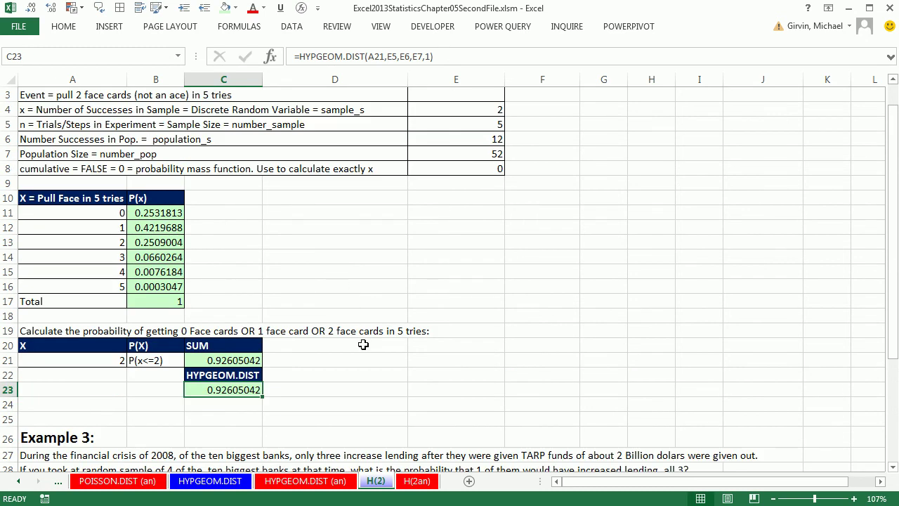